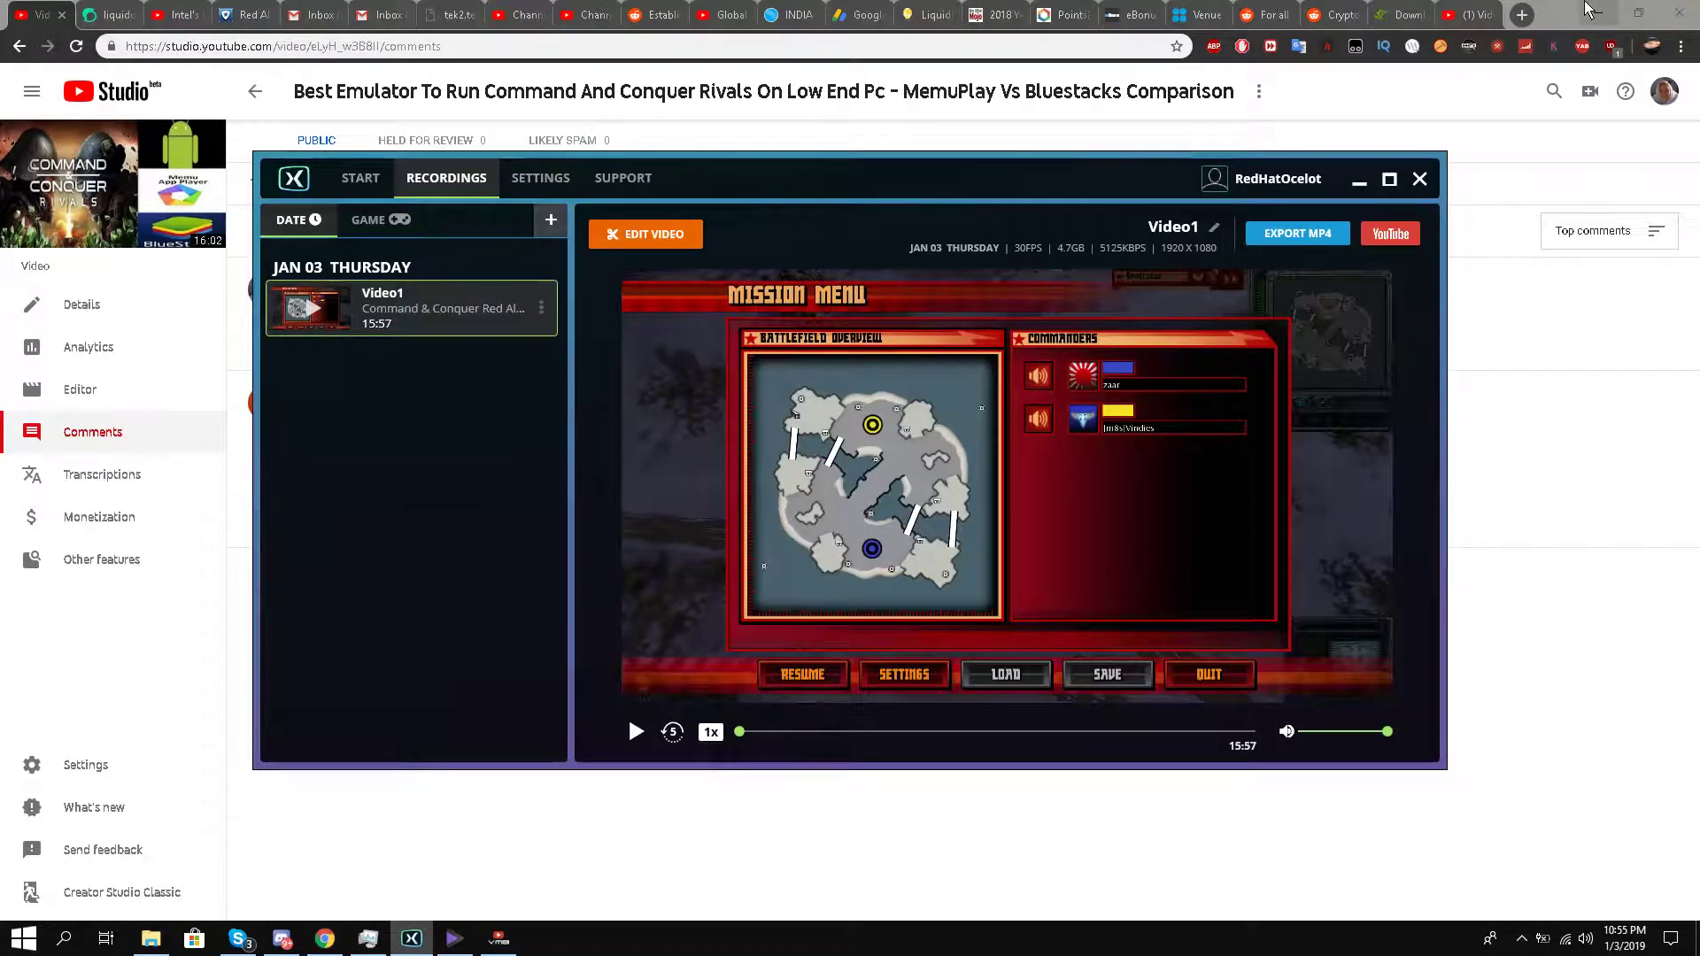
Bring FBX Game Recorder over the browser, showing the 15:57 Video1 recording in the library.
left_click(1599, 13)
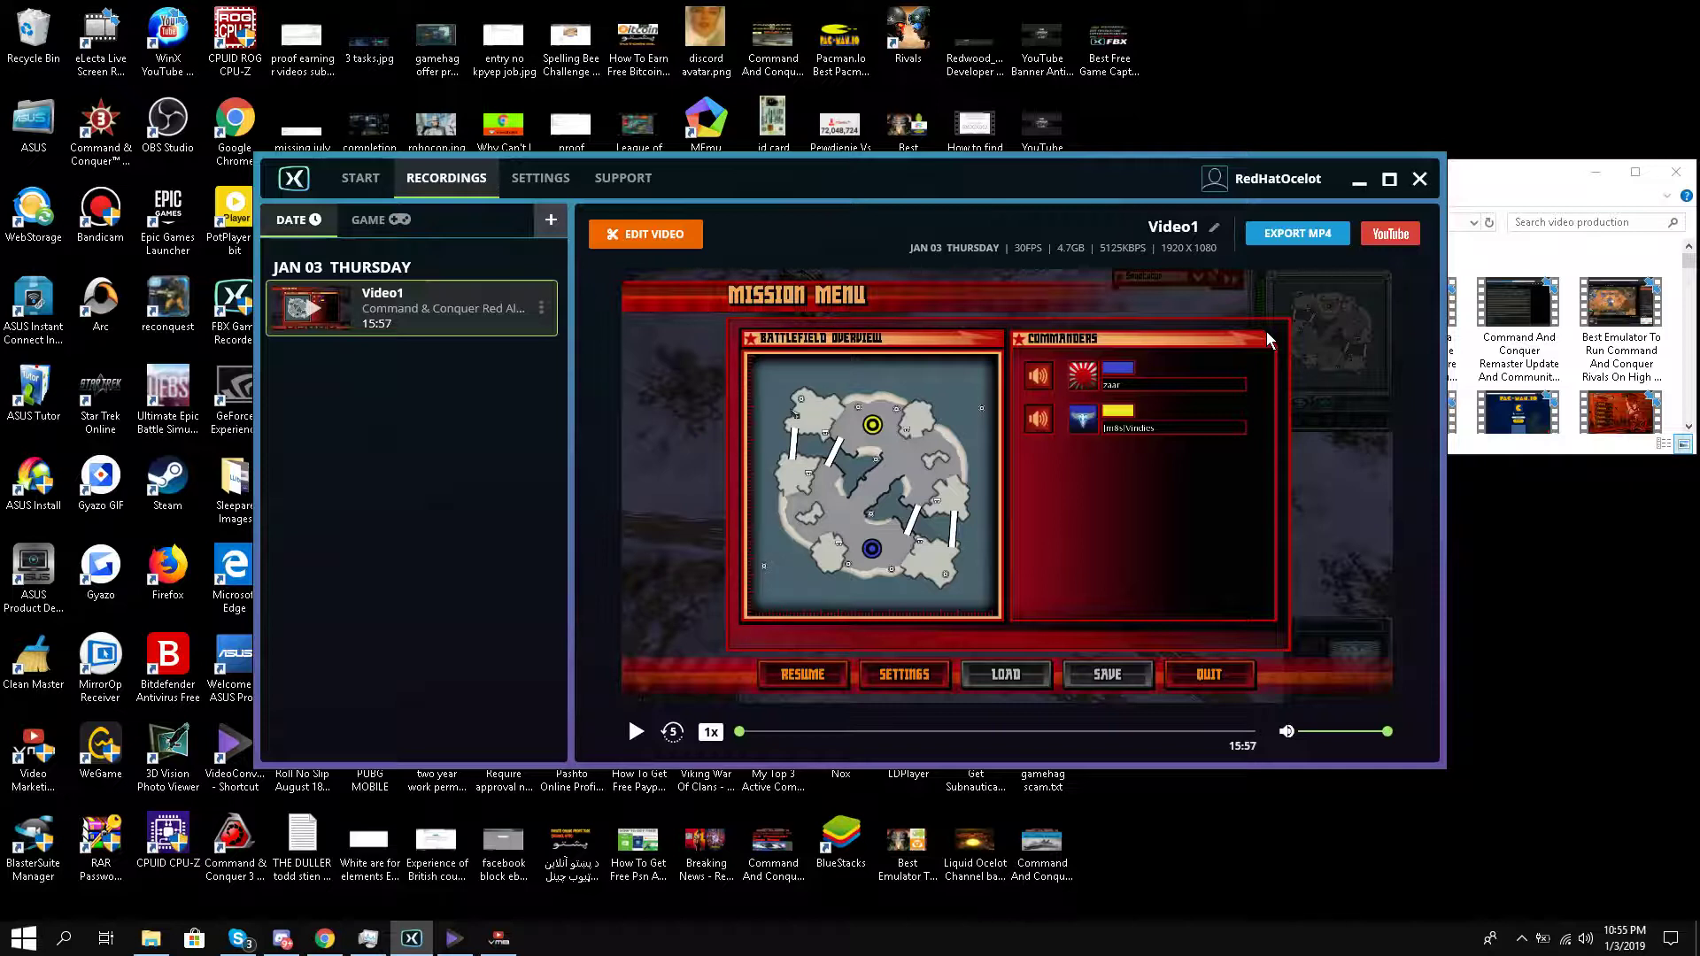
Minimize the Explorer window and view the recorder's Audio settings.
left_click(1590, 173)
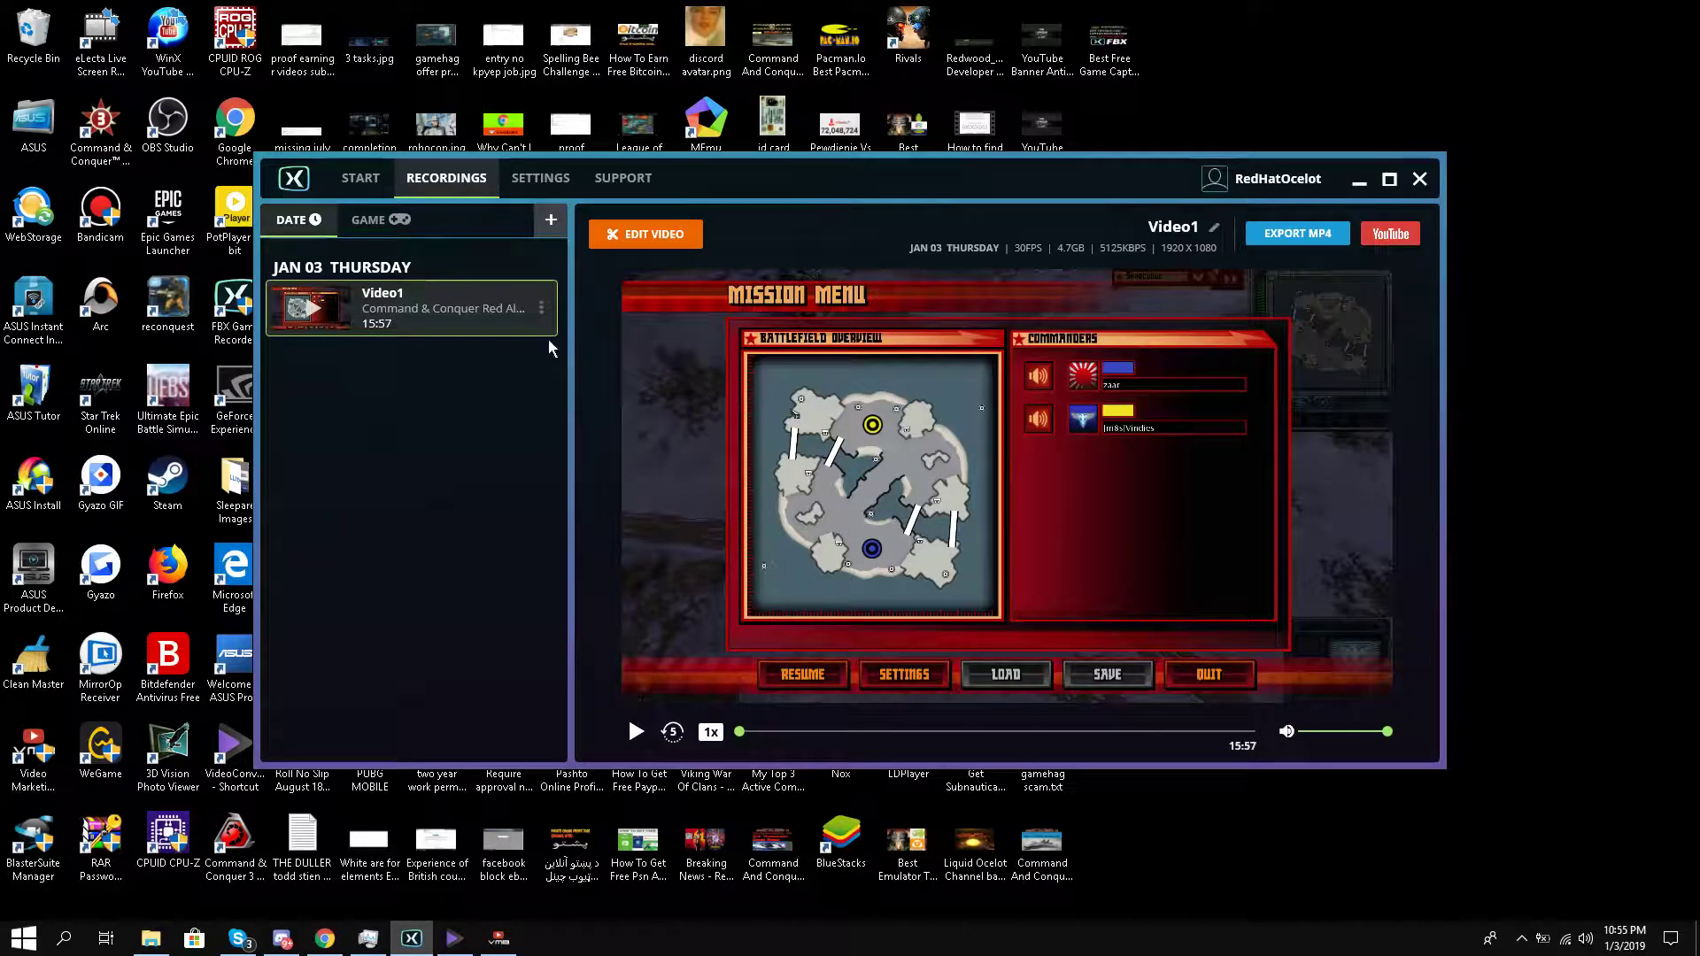
left_click(540, 184)
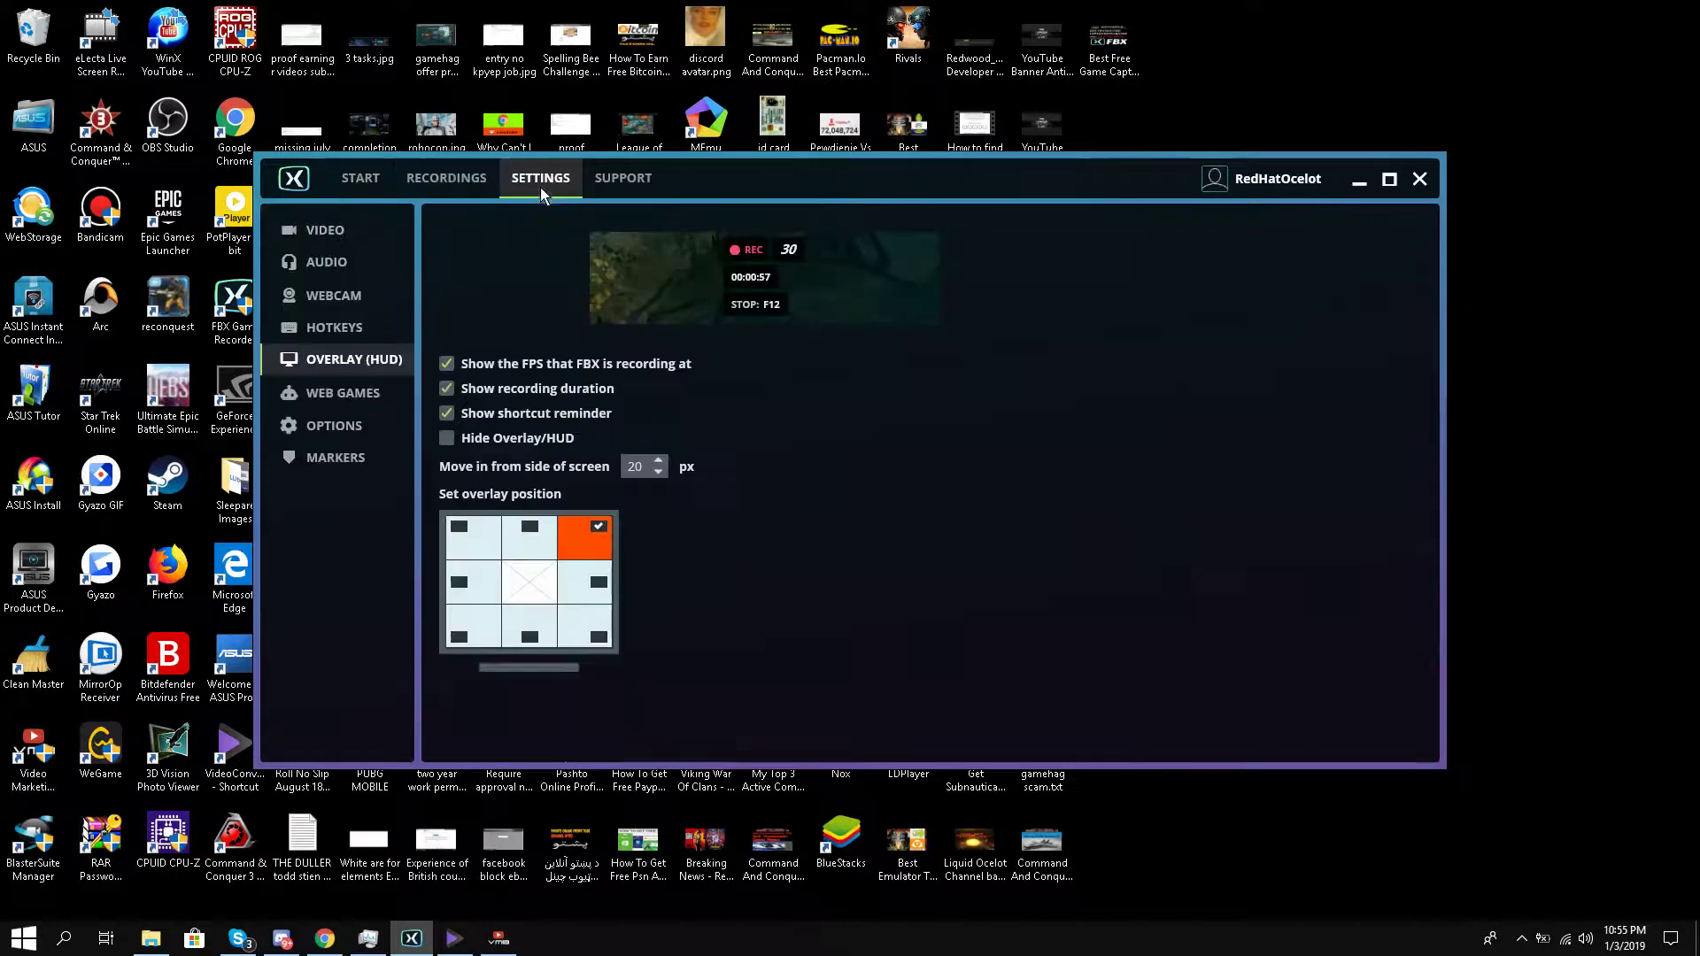
left_click(313, 257)
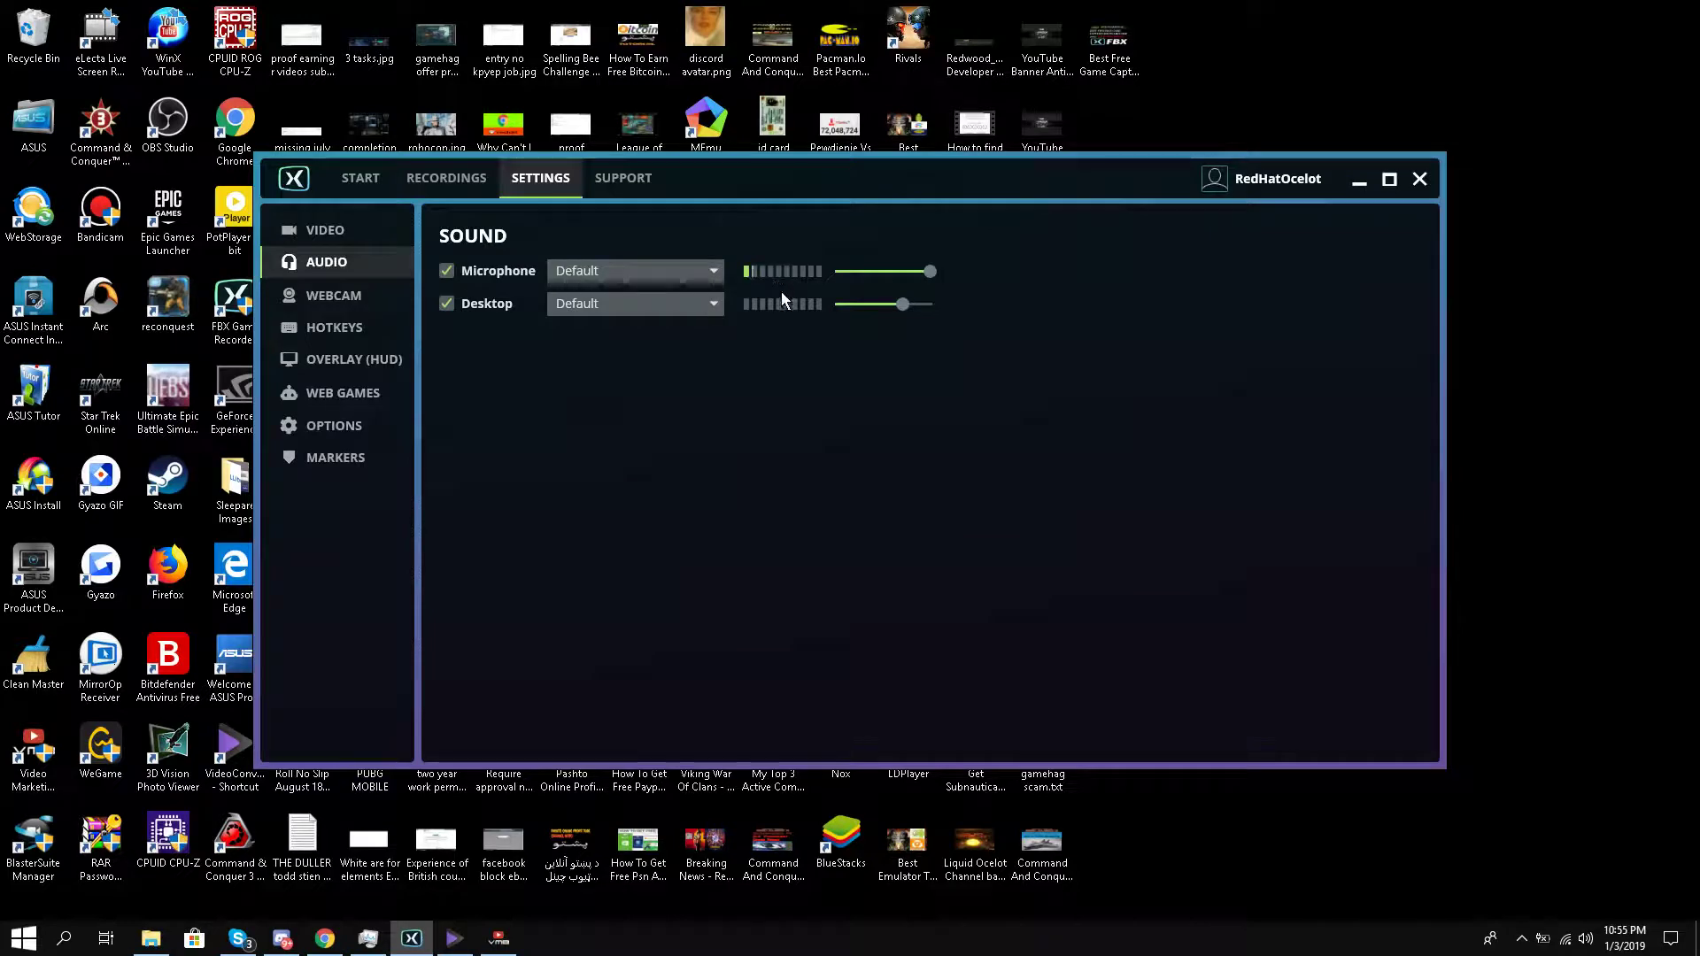
Play back the Video1 recording from the library, then return to the Audio settings.
left_click(372, 184)
left_click(466, 176)
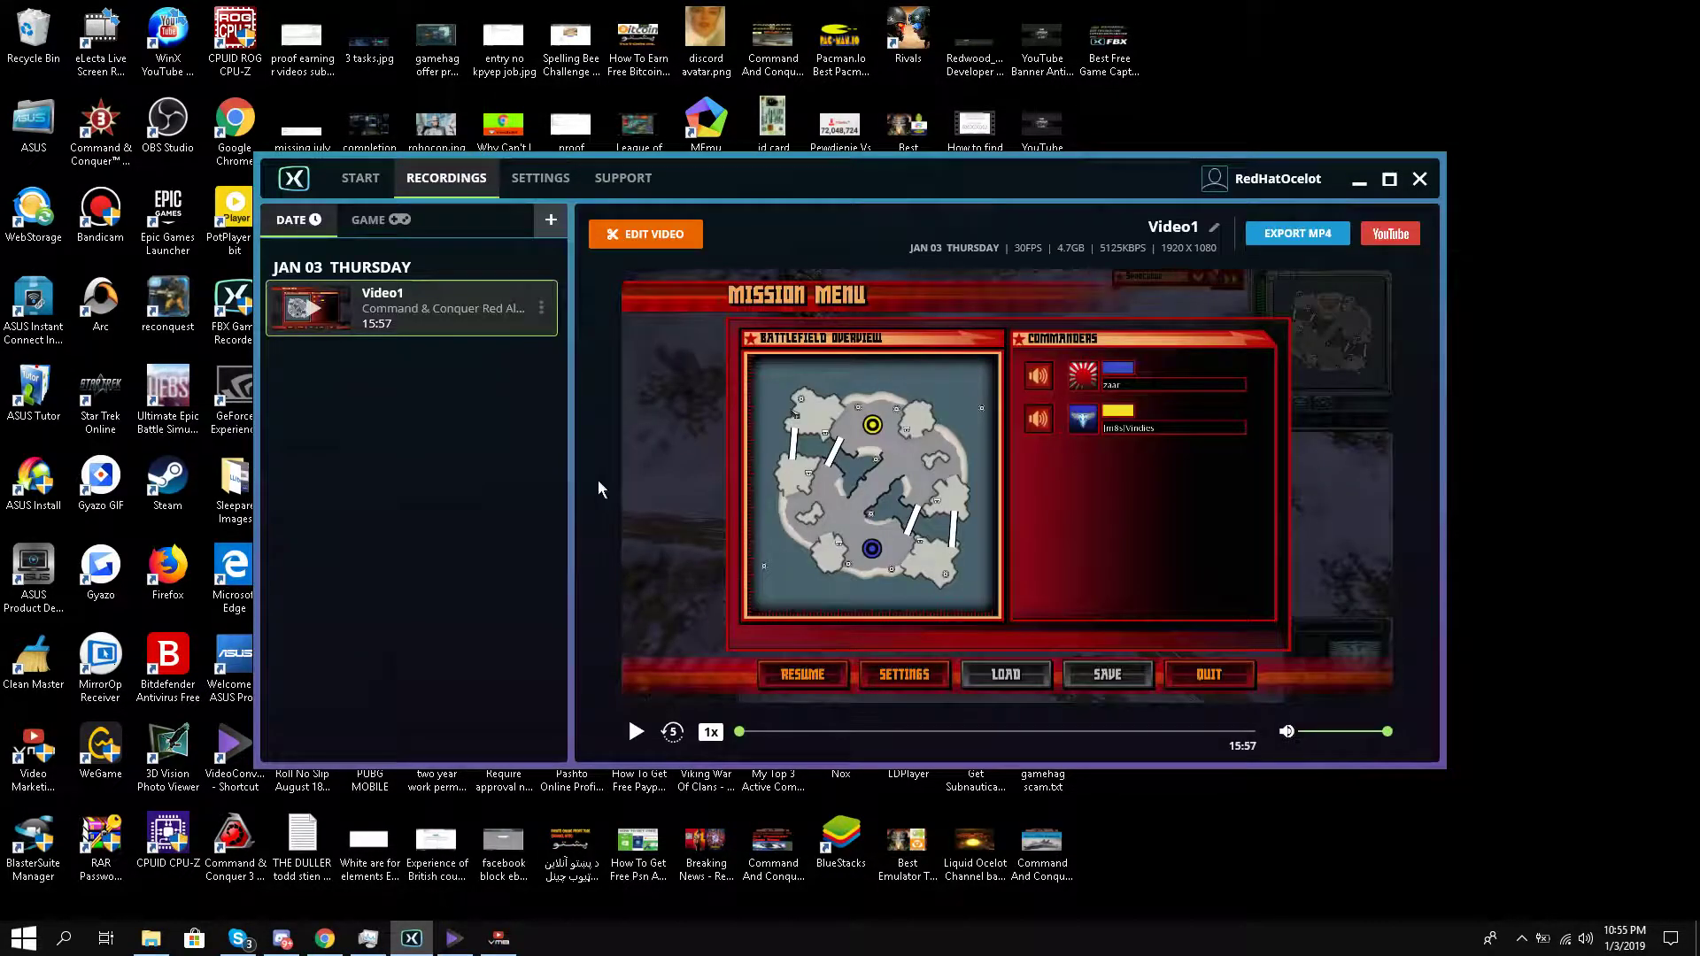
left_click(634, 732)
left_click(539, 178)
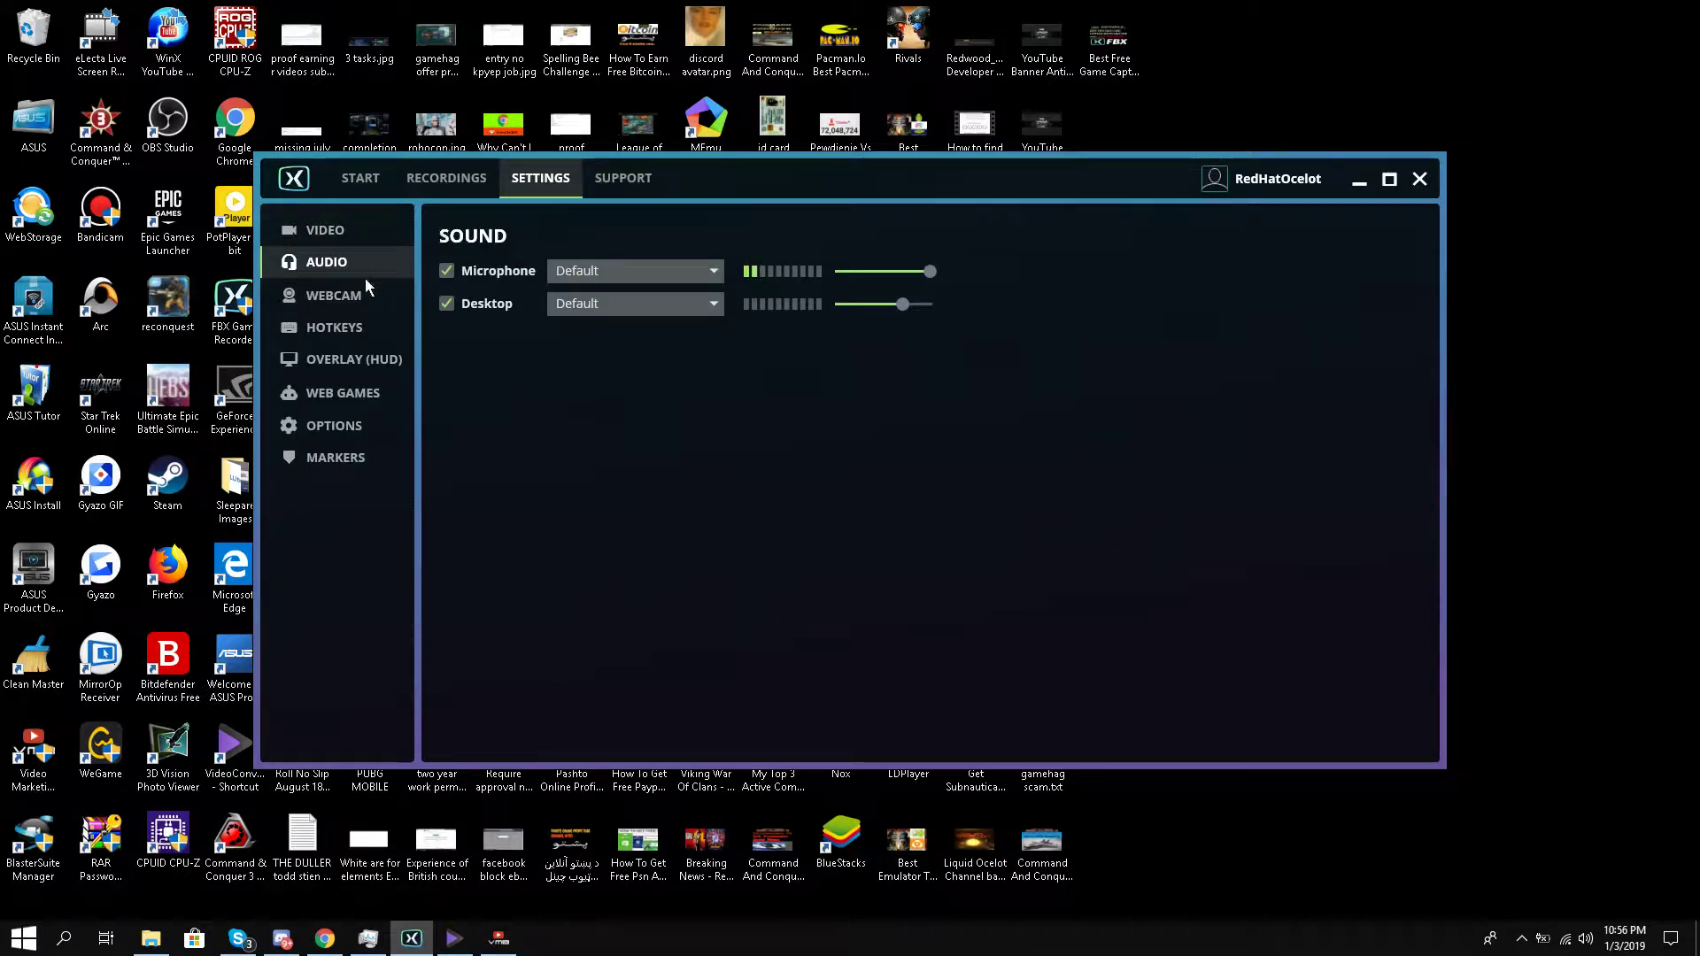
Show the recorder's hotkey assignments, then switch back to Chrome's YouTube Studio Videos list.
left_click(354, 331)
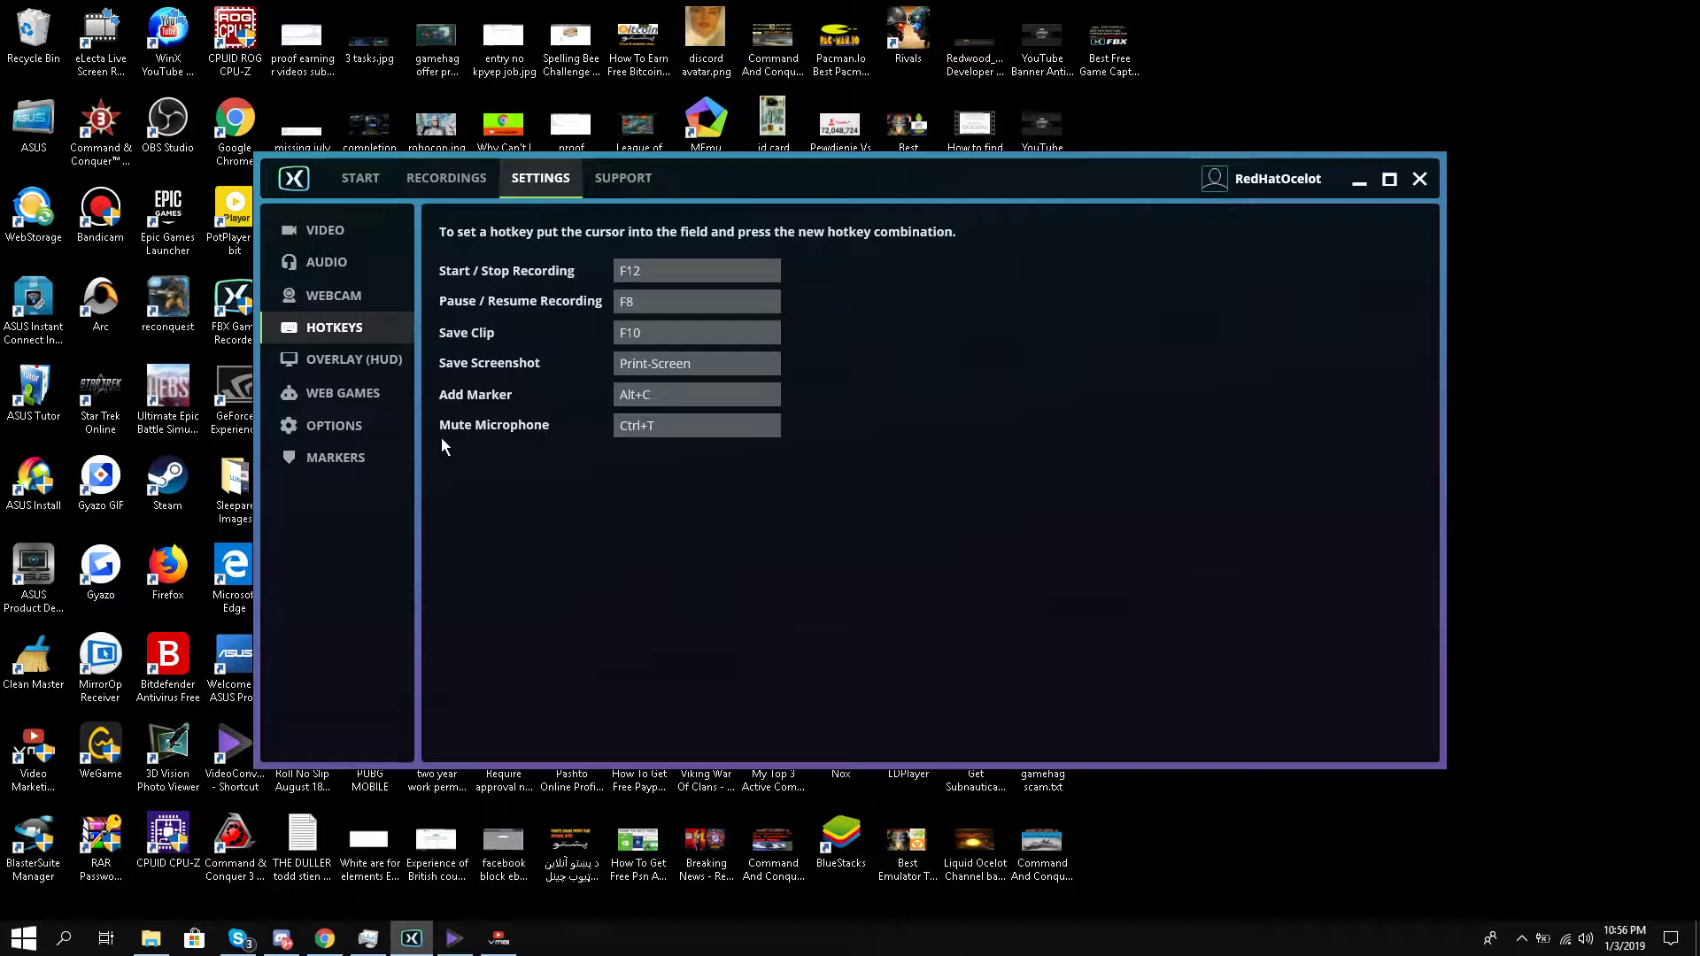
left_click(325, 938)
In the last Chrome tab, paste and load the plarium.com Vikings: War of Clans URL.
left_click(1499, 11)
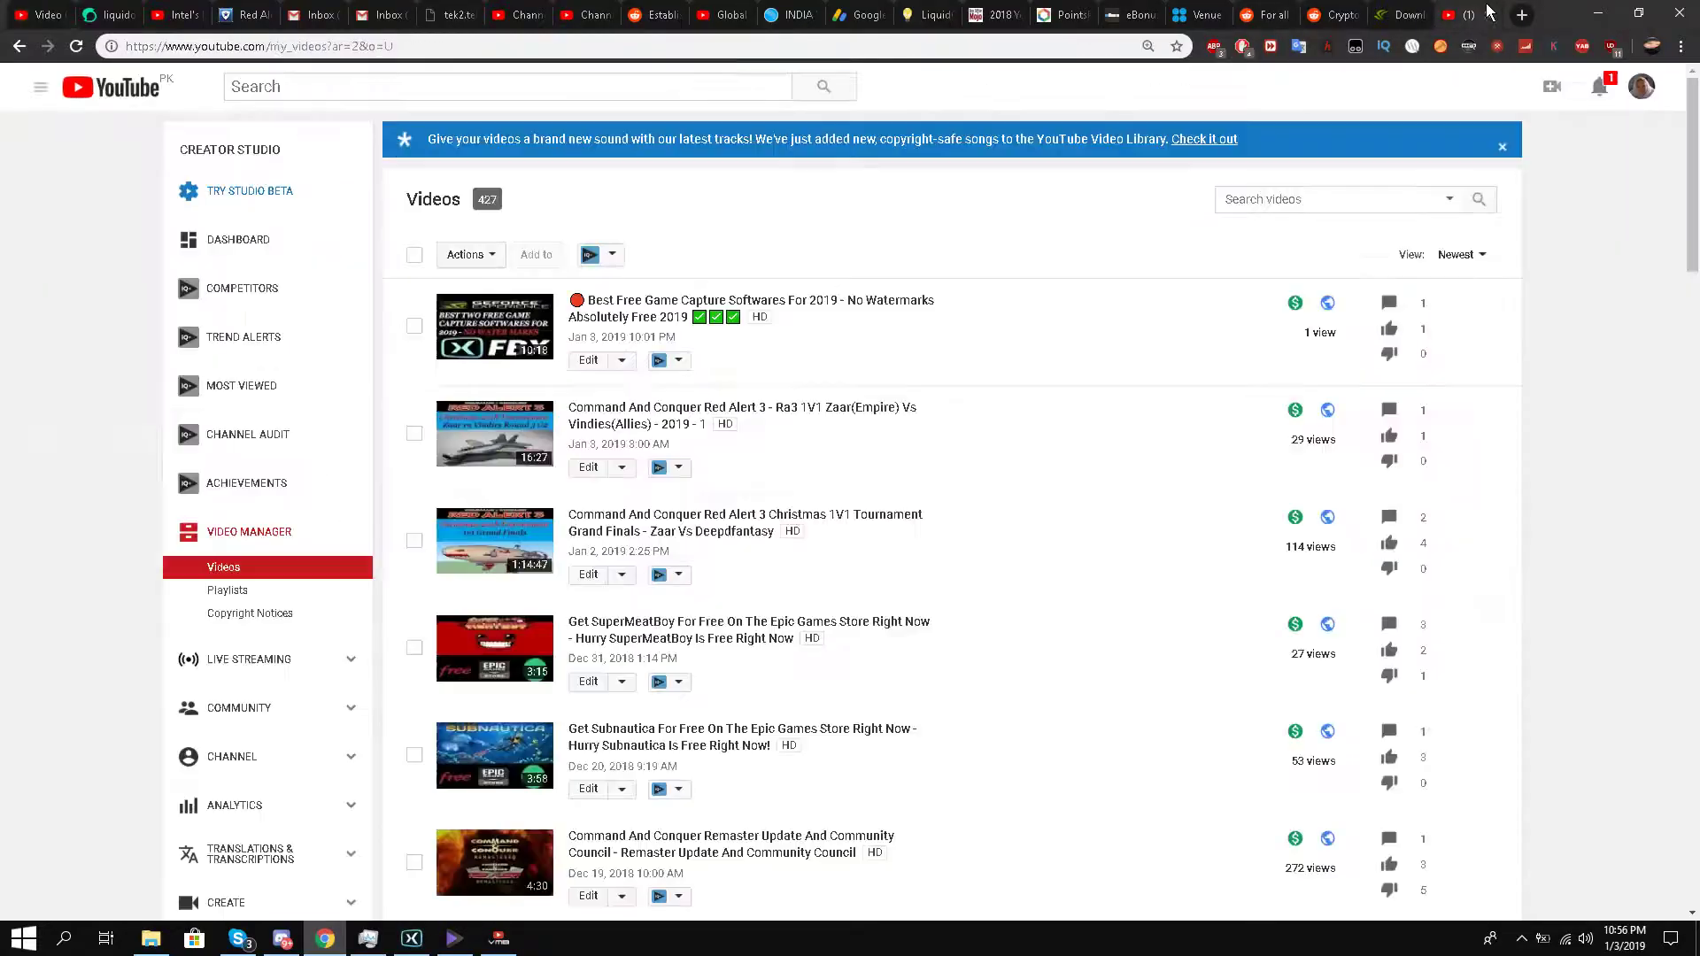
left_click(990, 47)
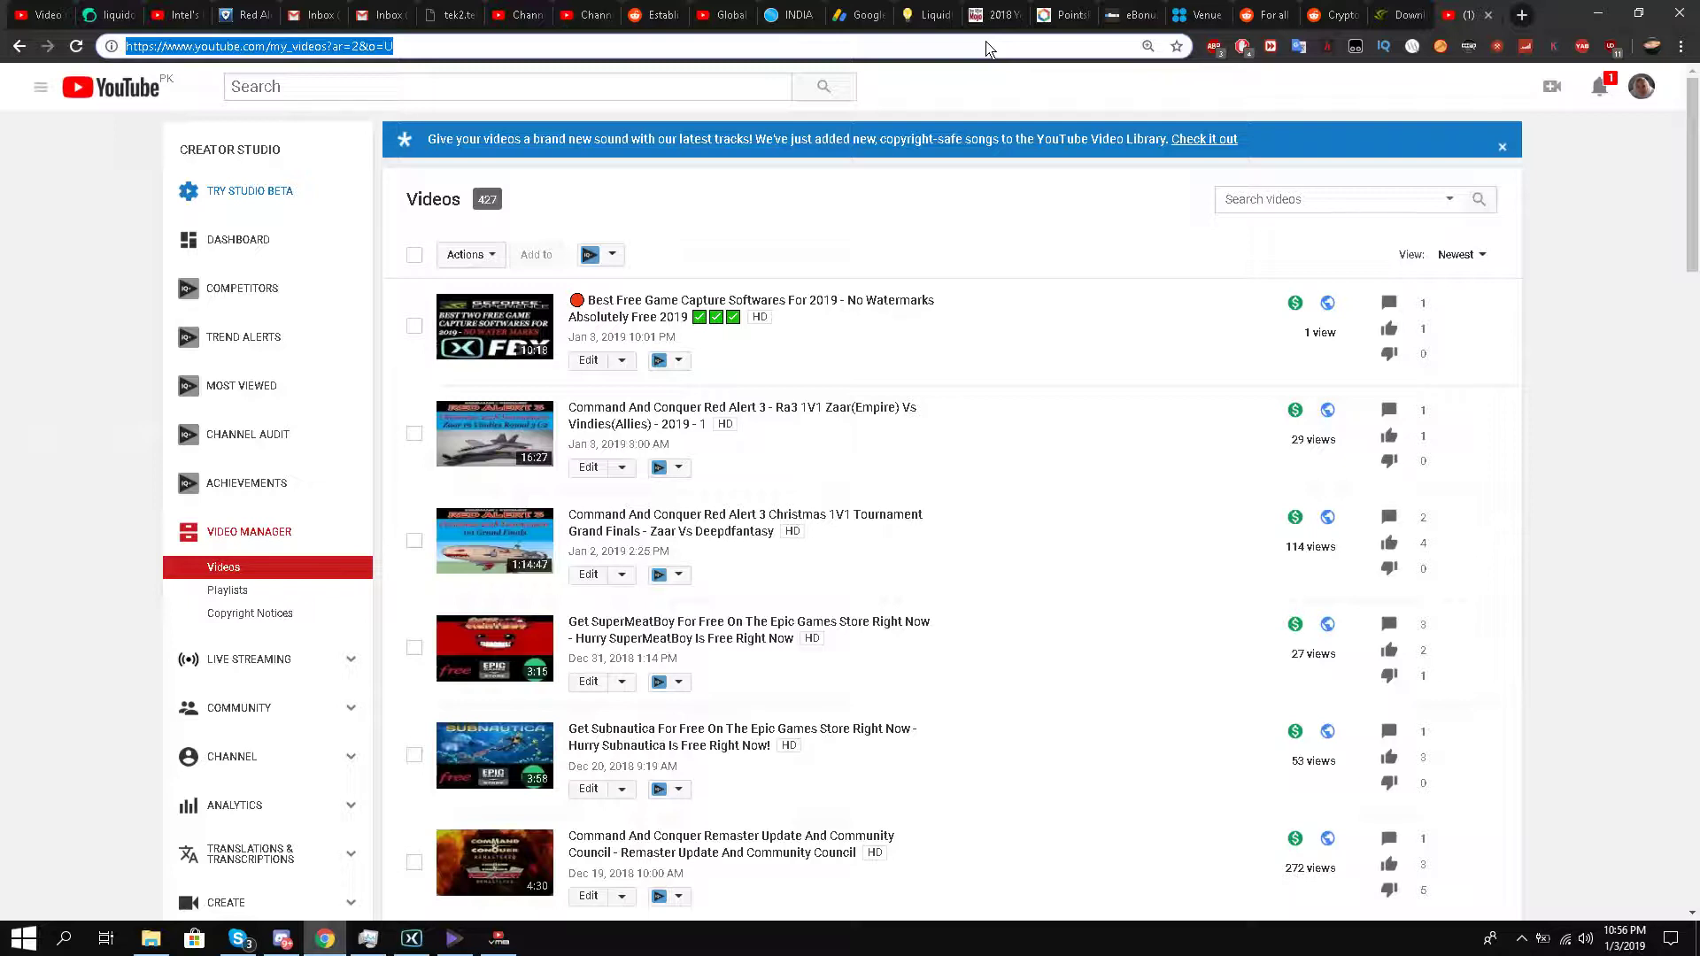
type("https://plarium.com/en/strategy-games/vikings-war-of-clans/game/")
key("Return")
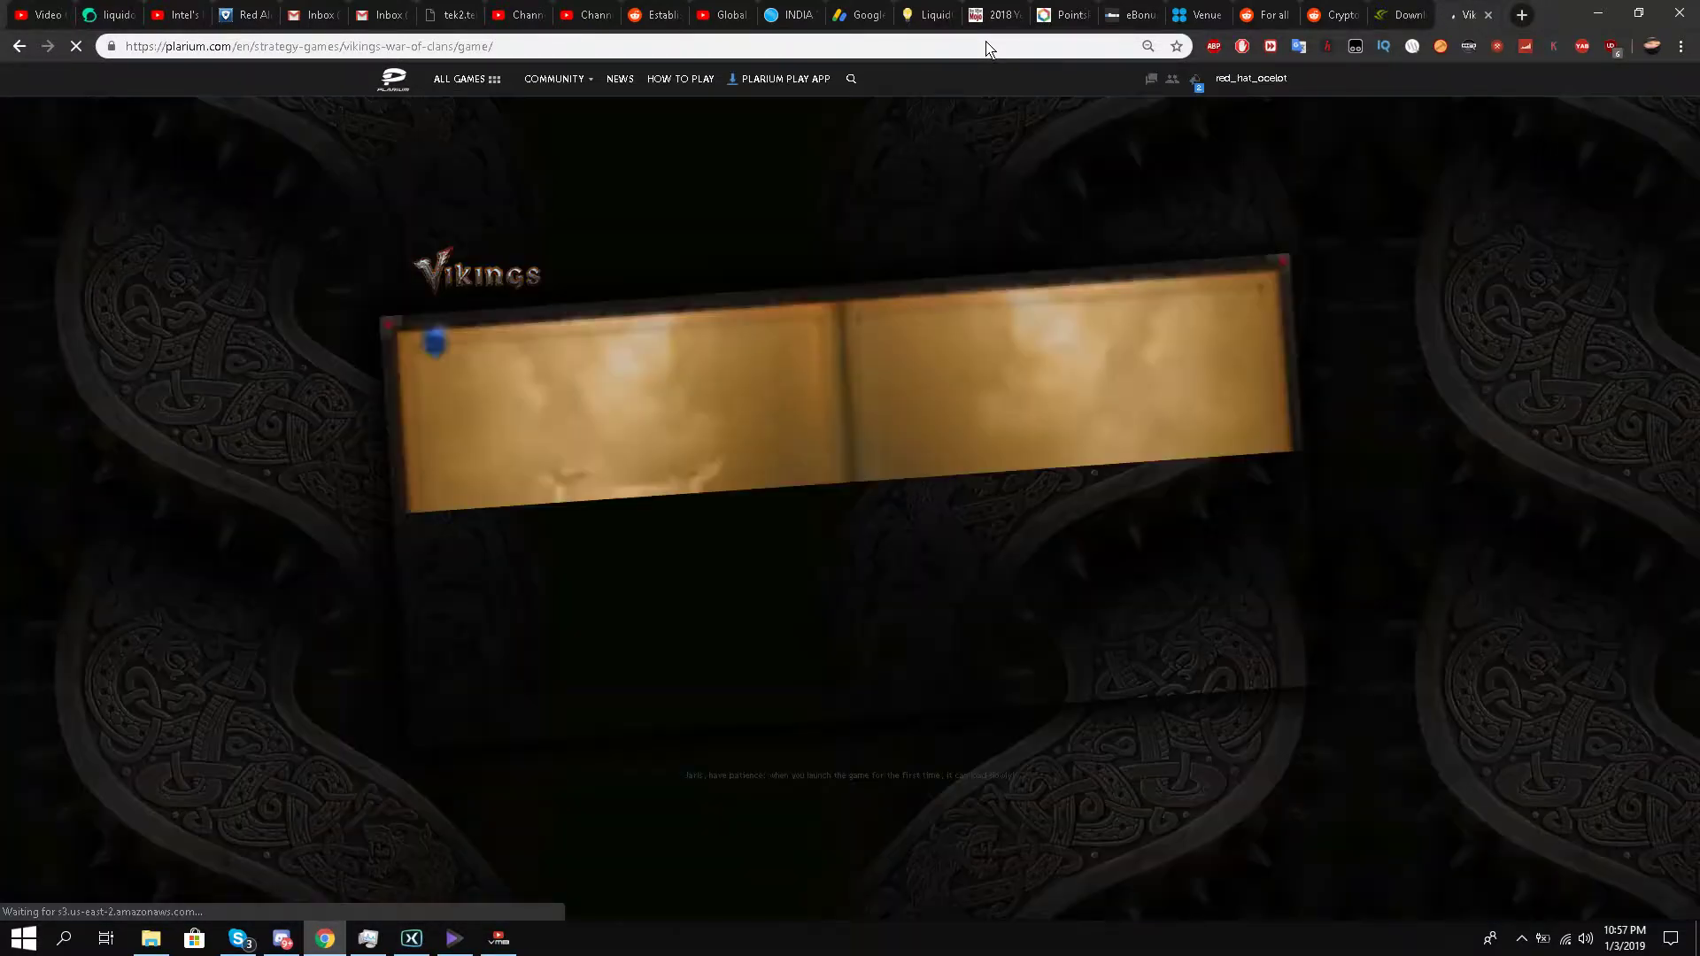
Tick Enable Chrome Recording (beta) under Web Games with an 85-pixel top crop, checking Audio.
left_click(412, 939)
left_click(390, 402)
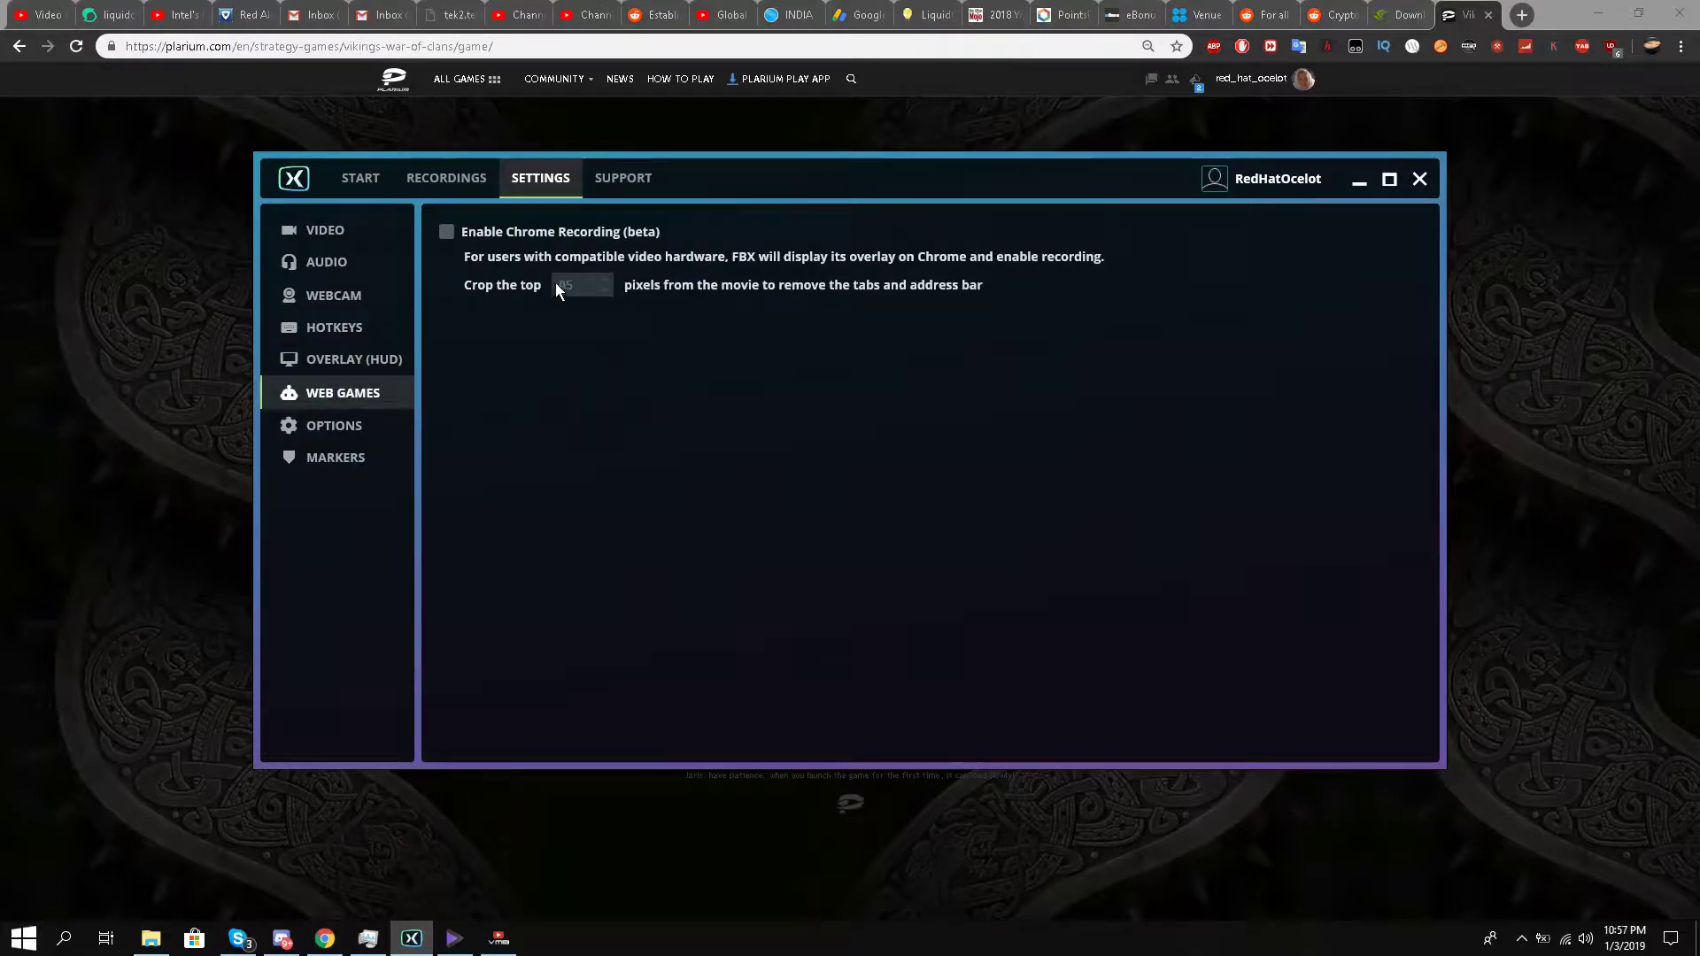
left_click(563, 232)
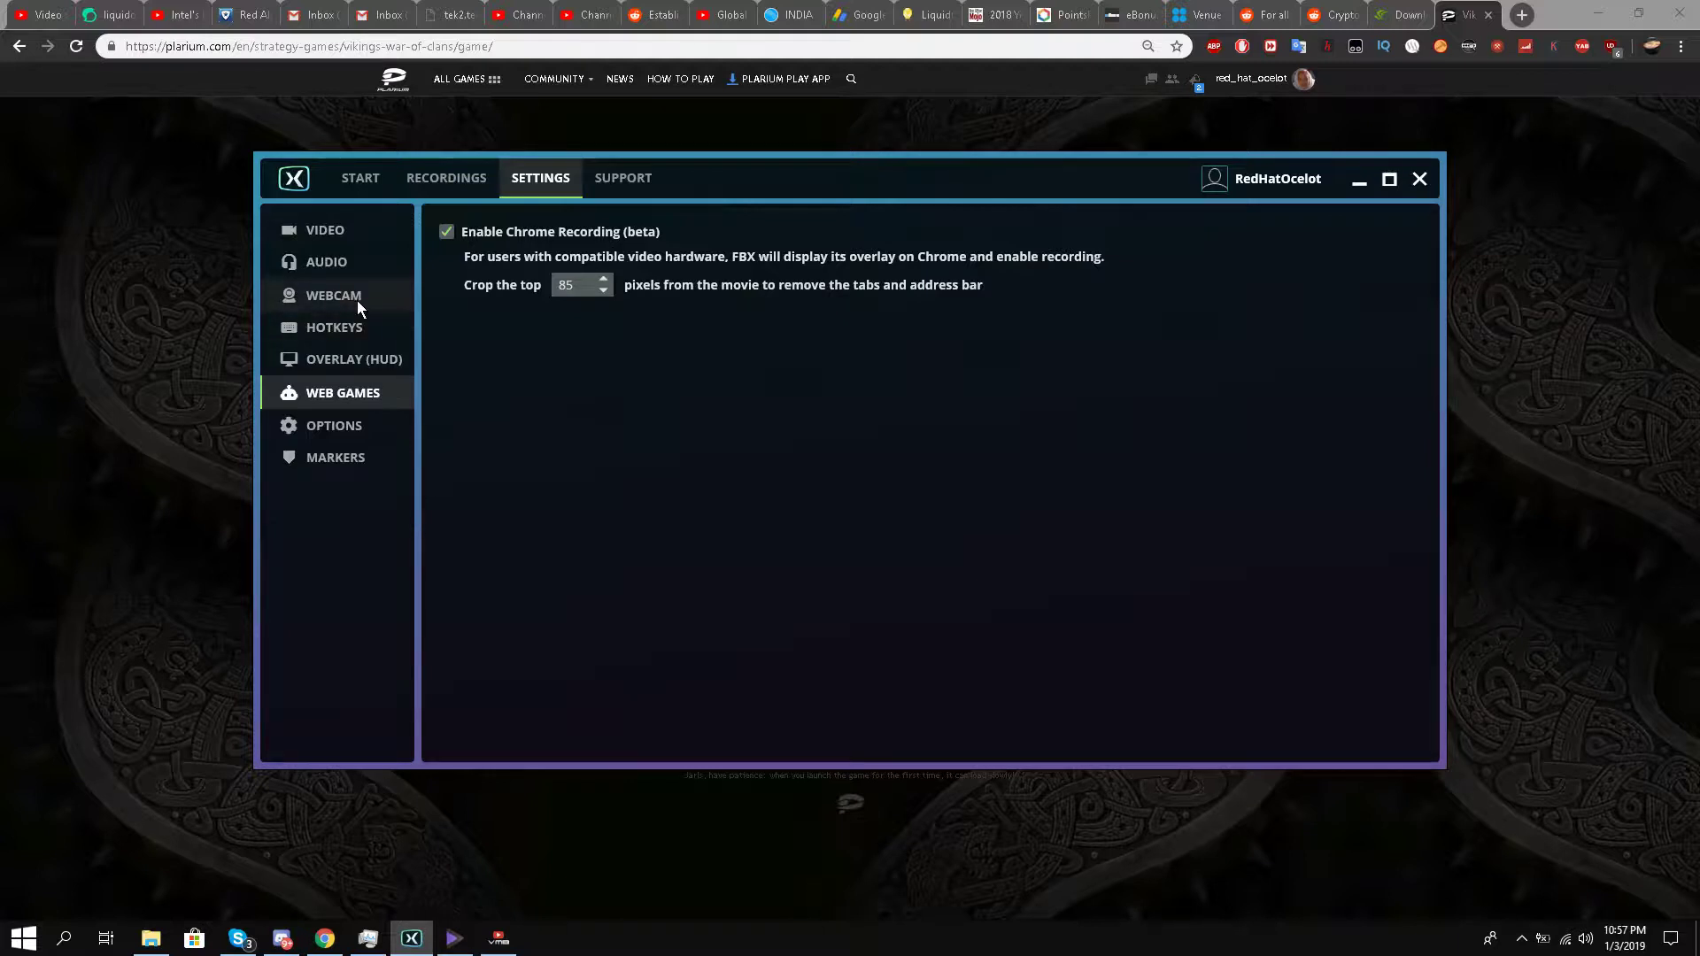
left_click(349, 265)
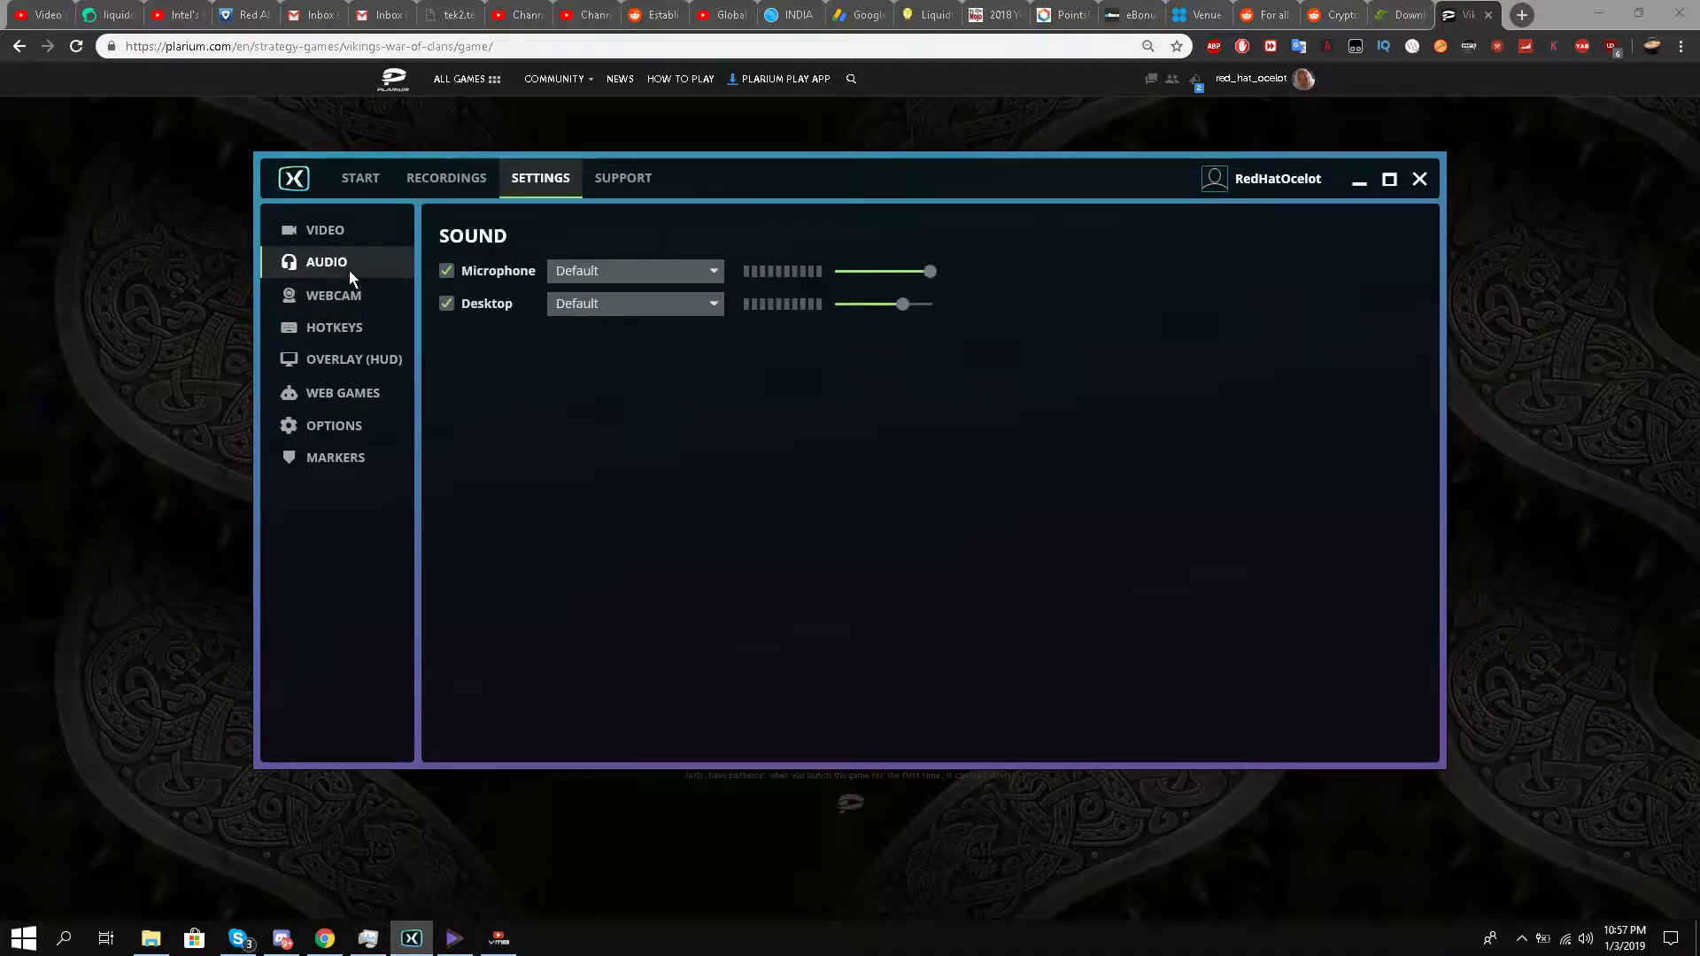
left_click(354, 407)
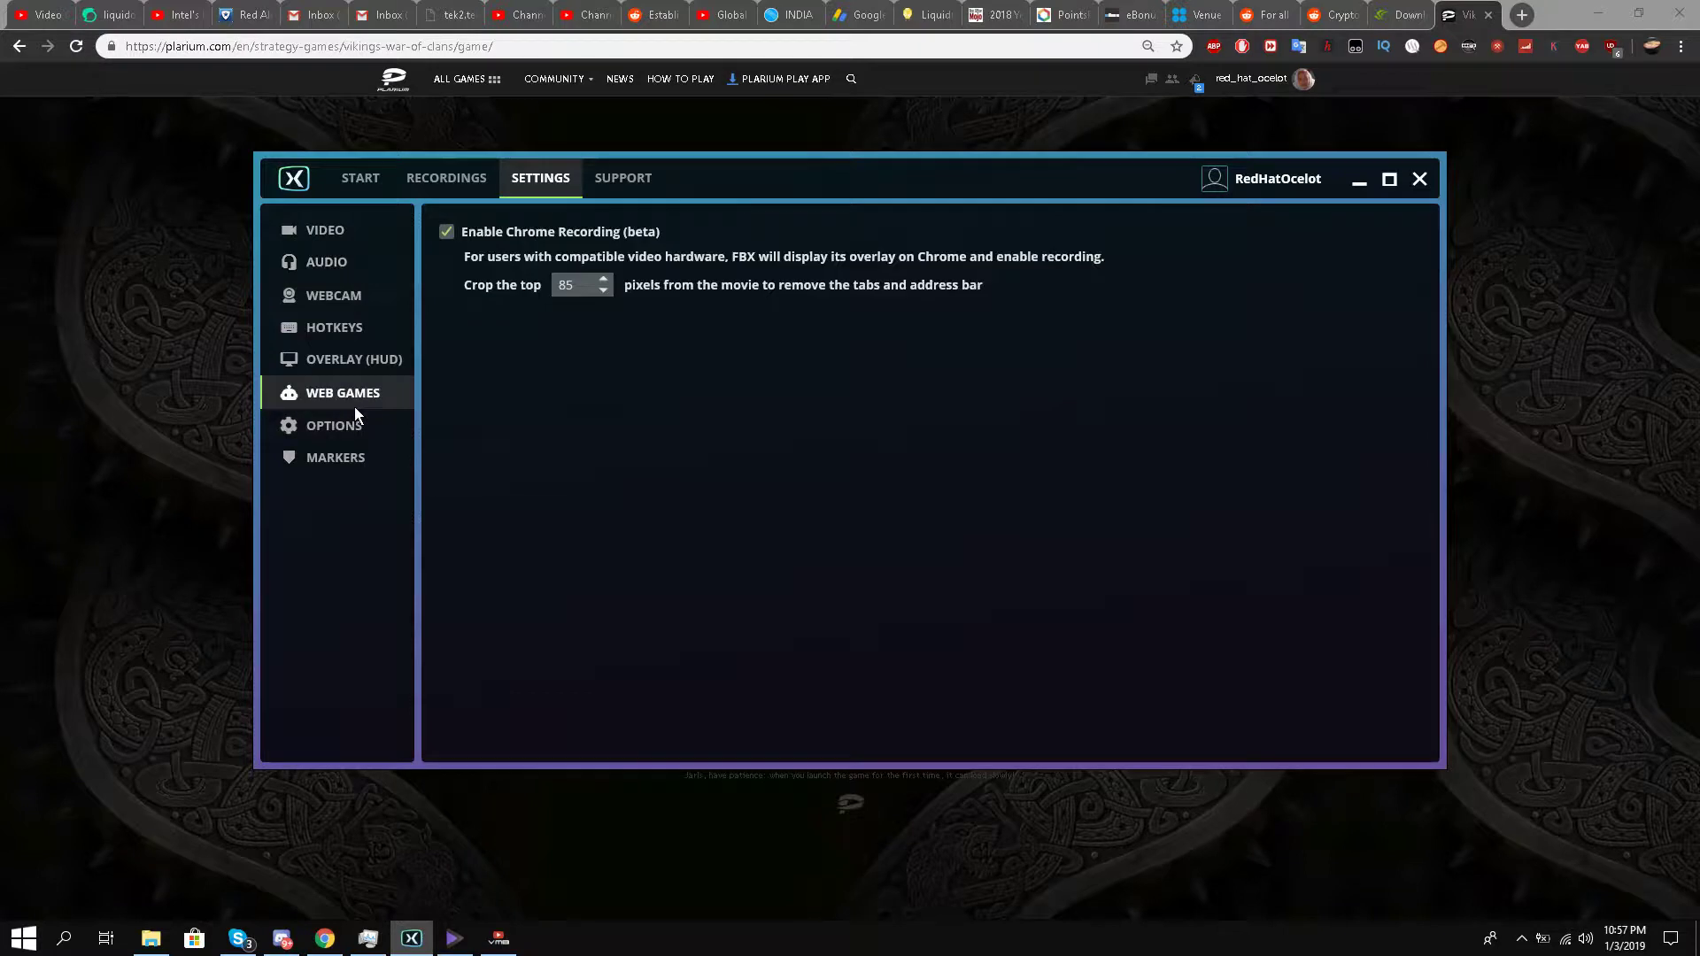
Review the general video capture settings and encoder list, leaving the encoder unchanged.
left_click(358, 424)
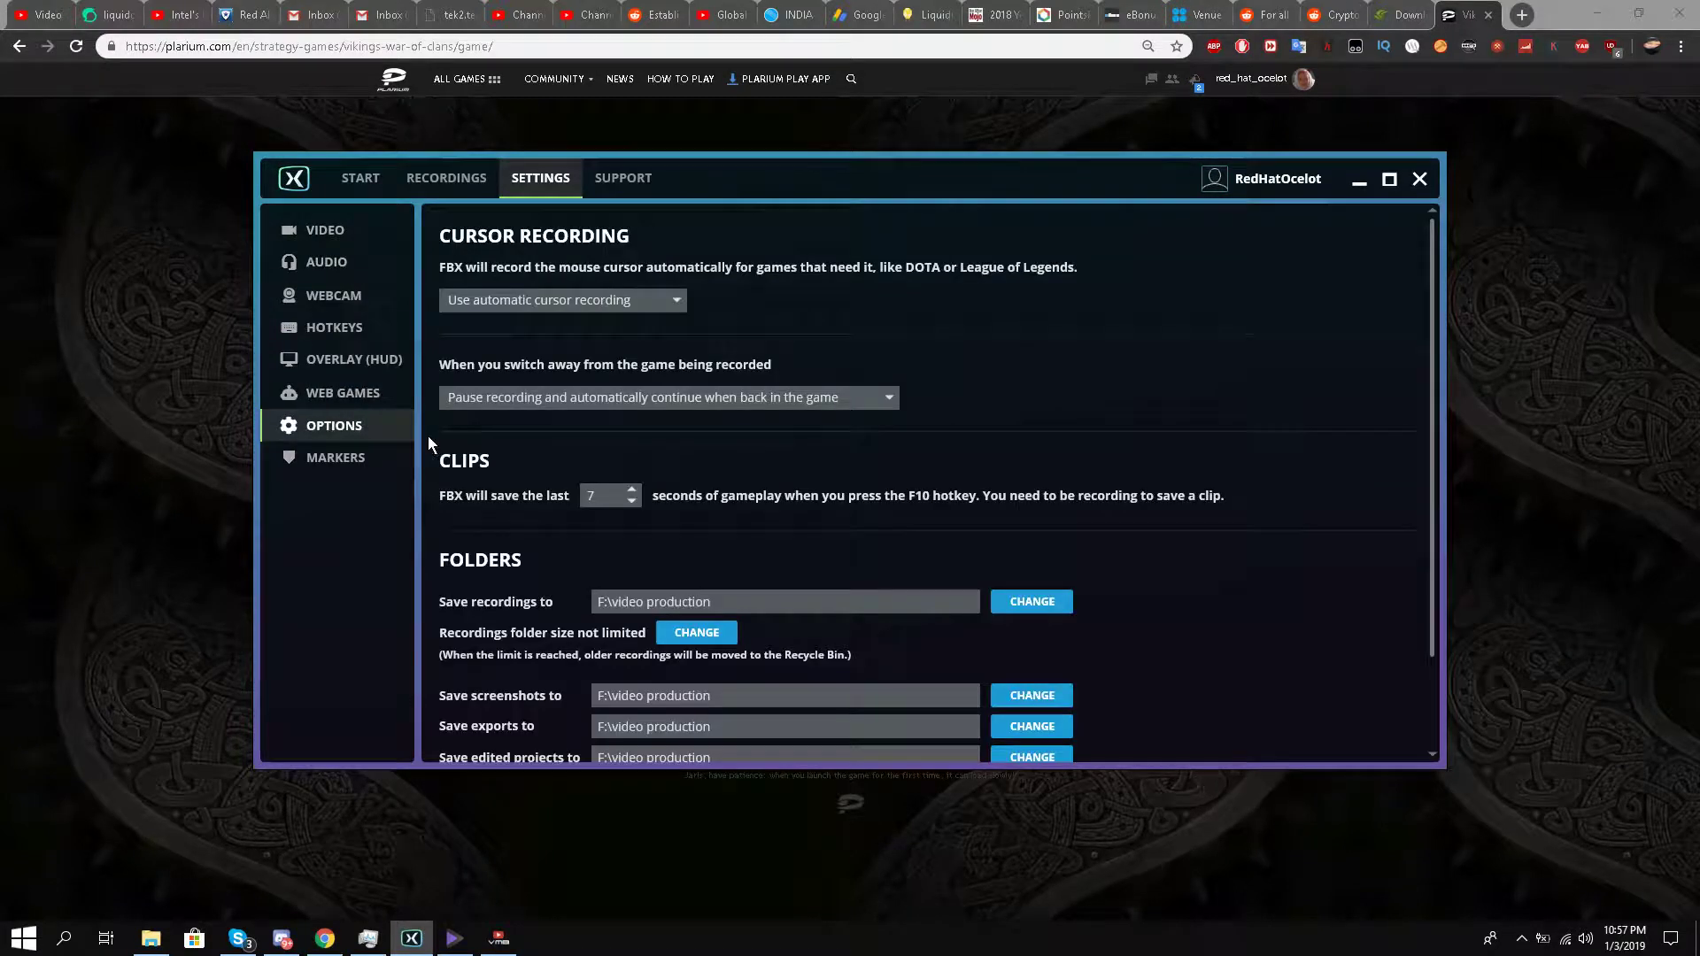
left_click(295, 227)
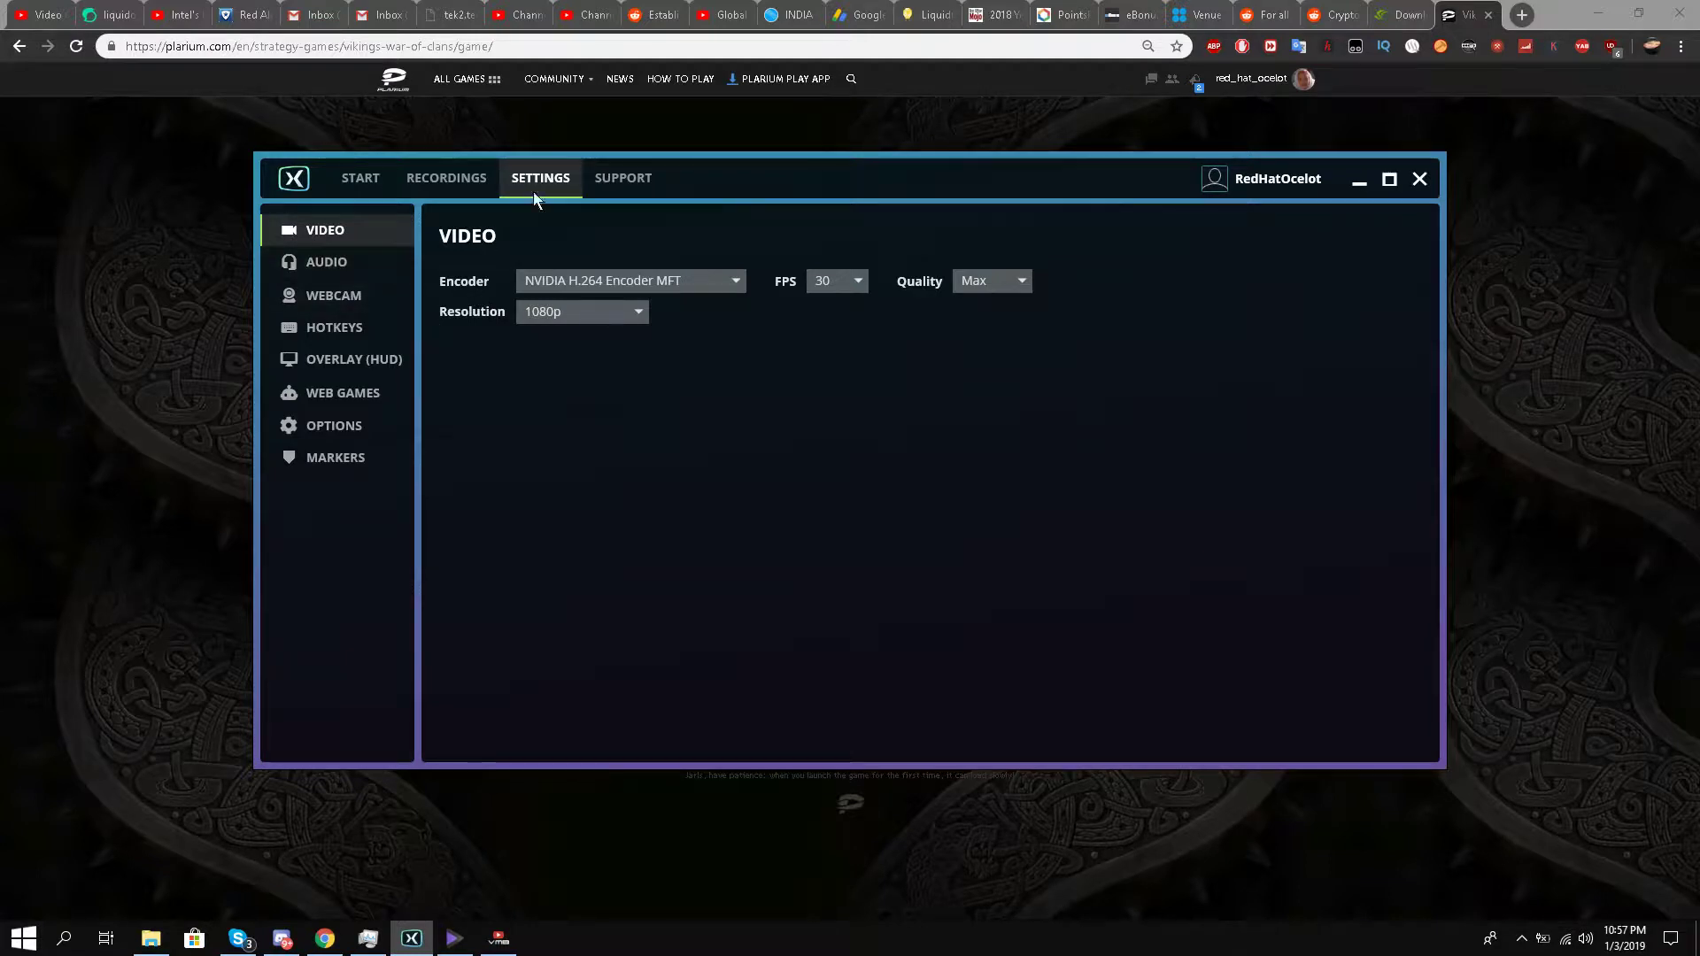
left_click(657, 285)
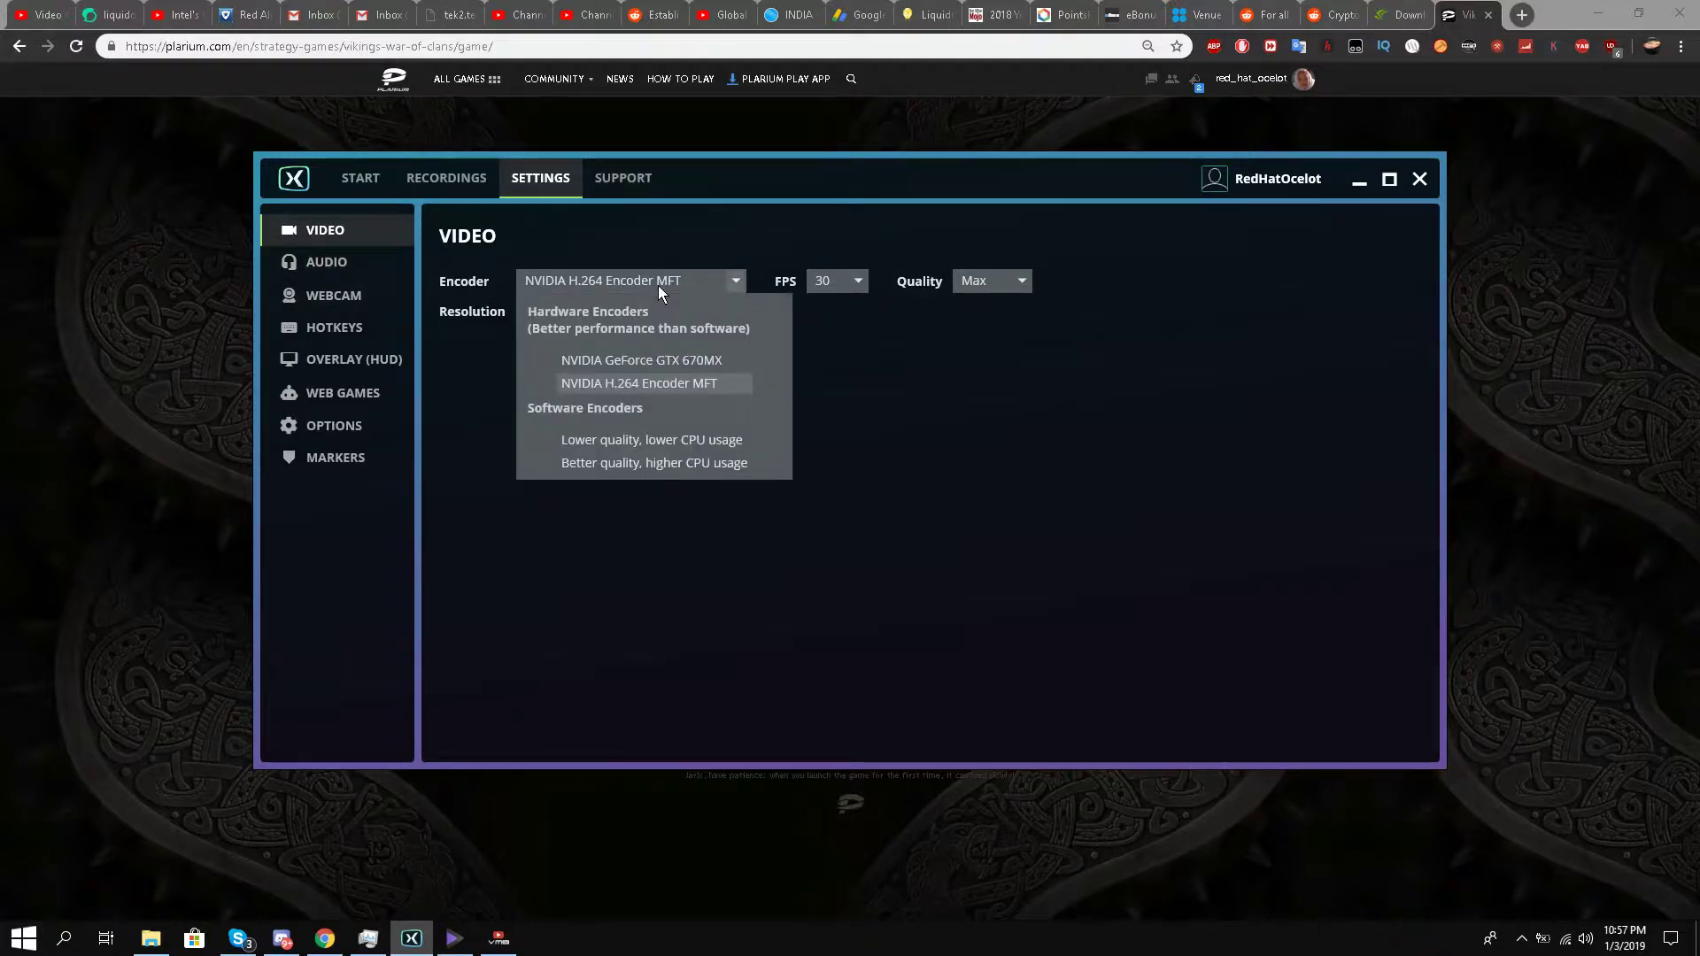
left_click(658, 285)
Recheck the hotkeys and Web Games settings, then return to the Video1 recordings library.
left_click(333, 324)
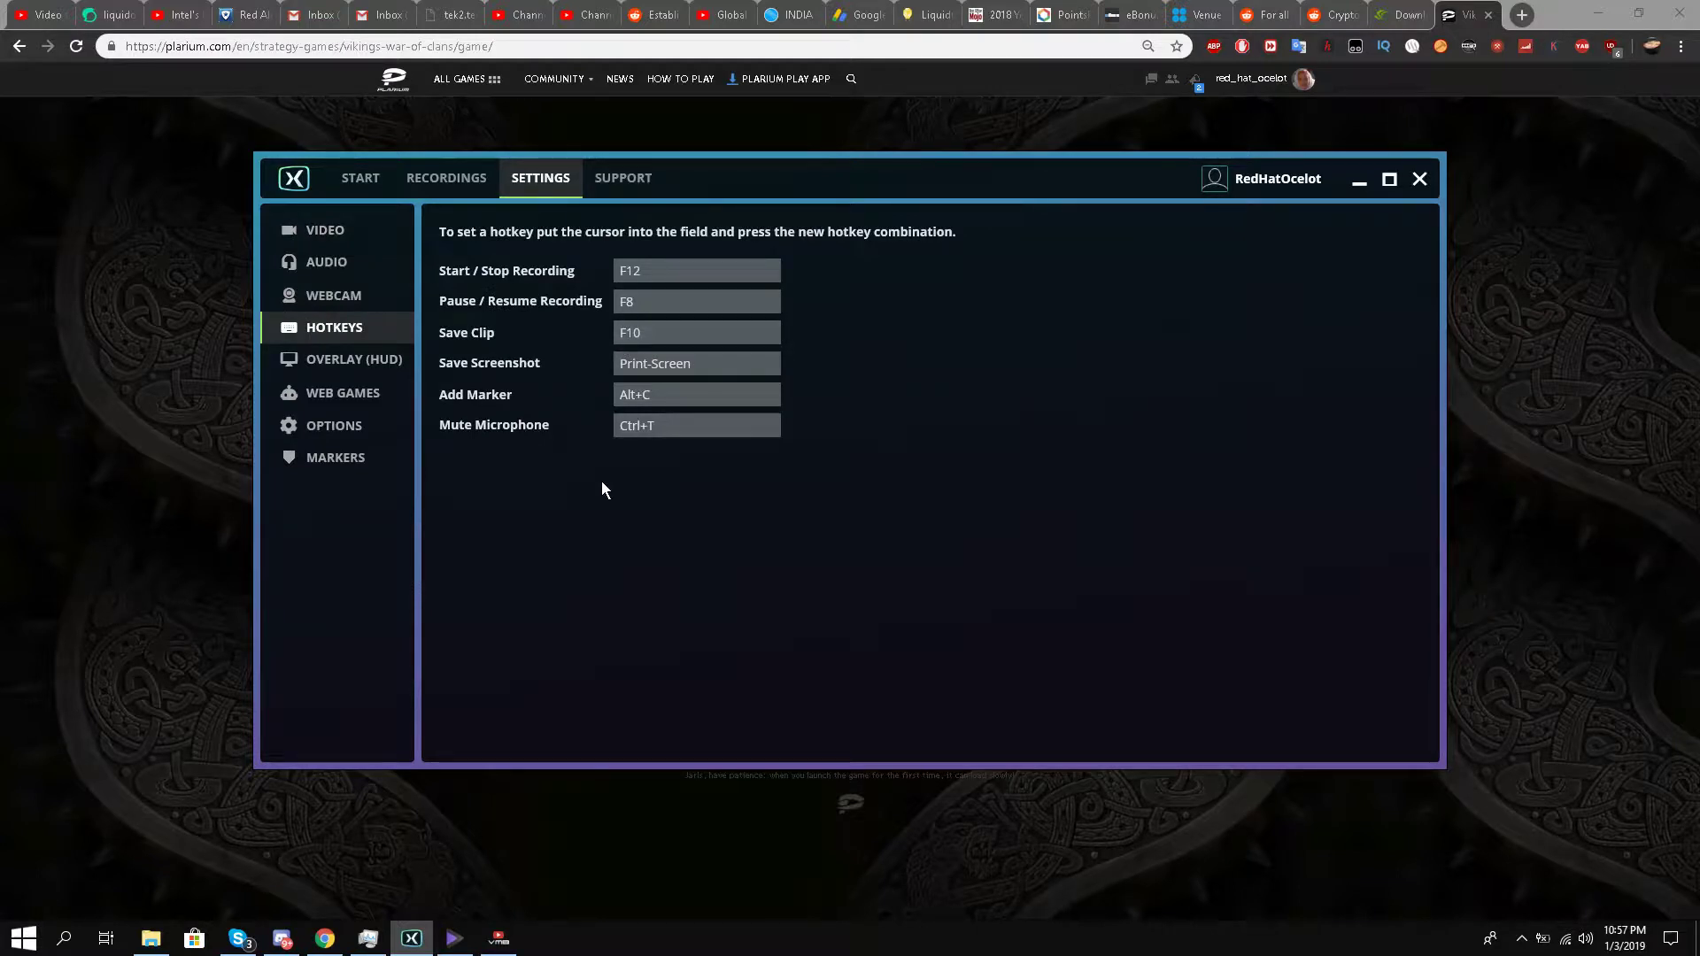
left_click(390, 410)
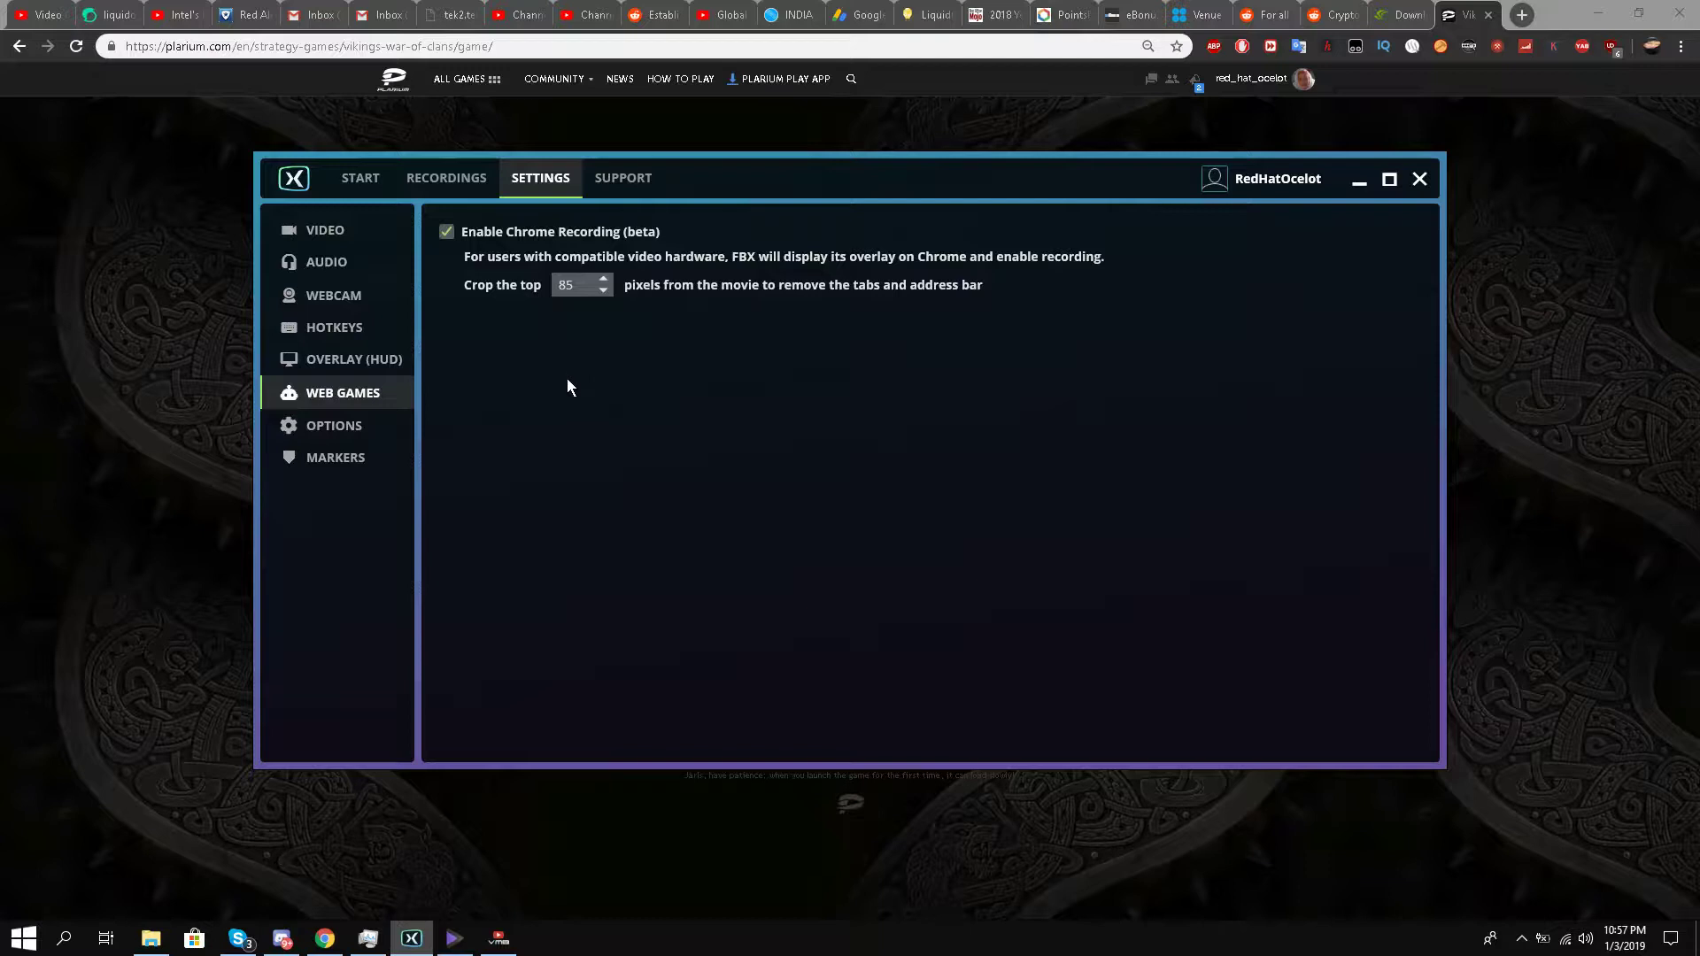
left_click(293, 318)
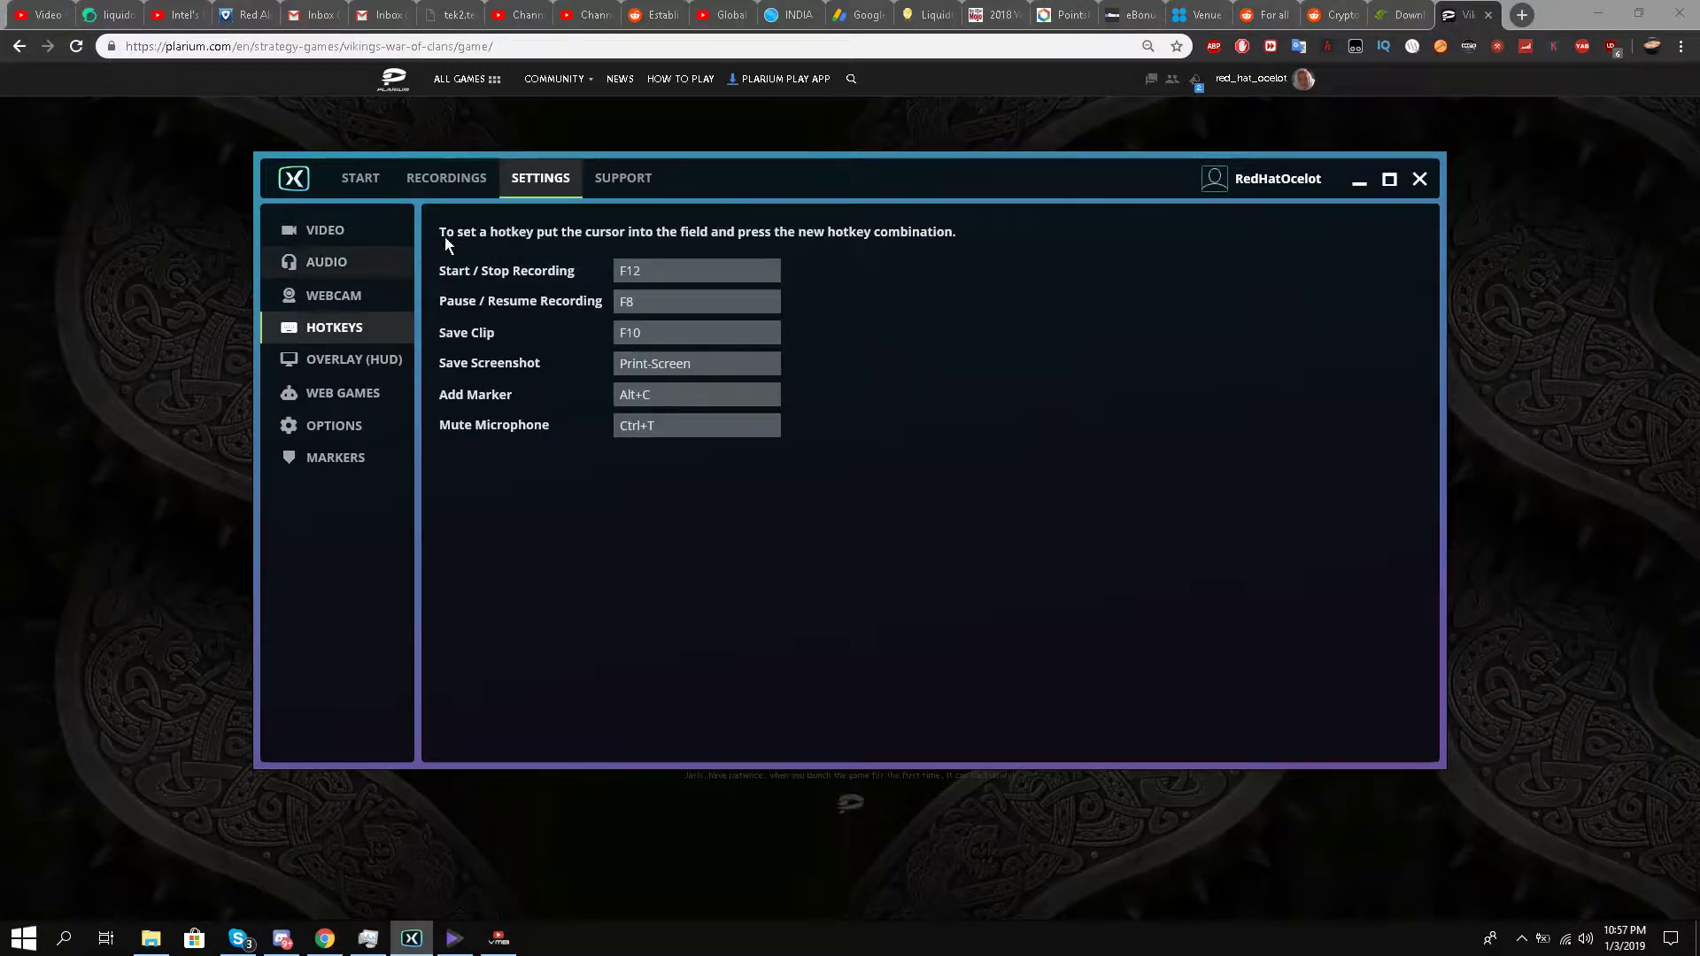
left_click(455, 174)
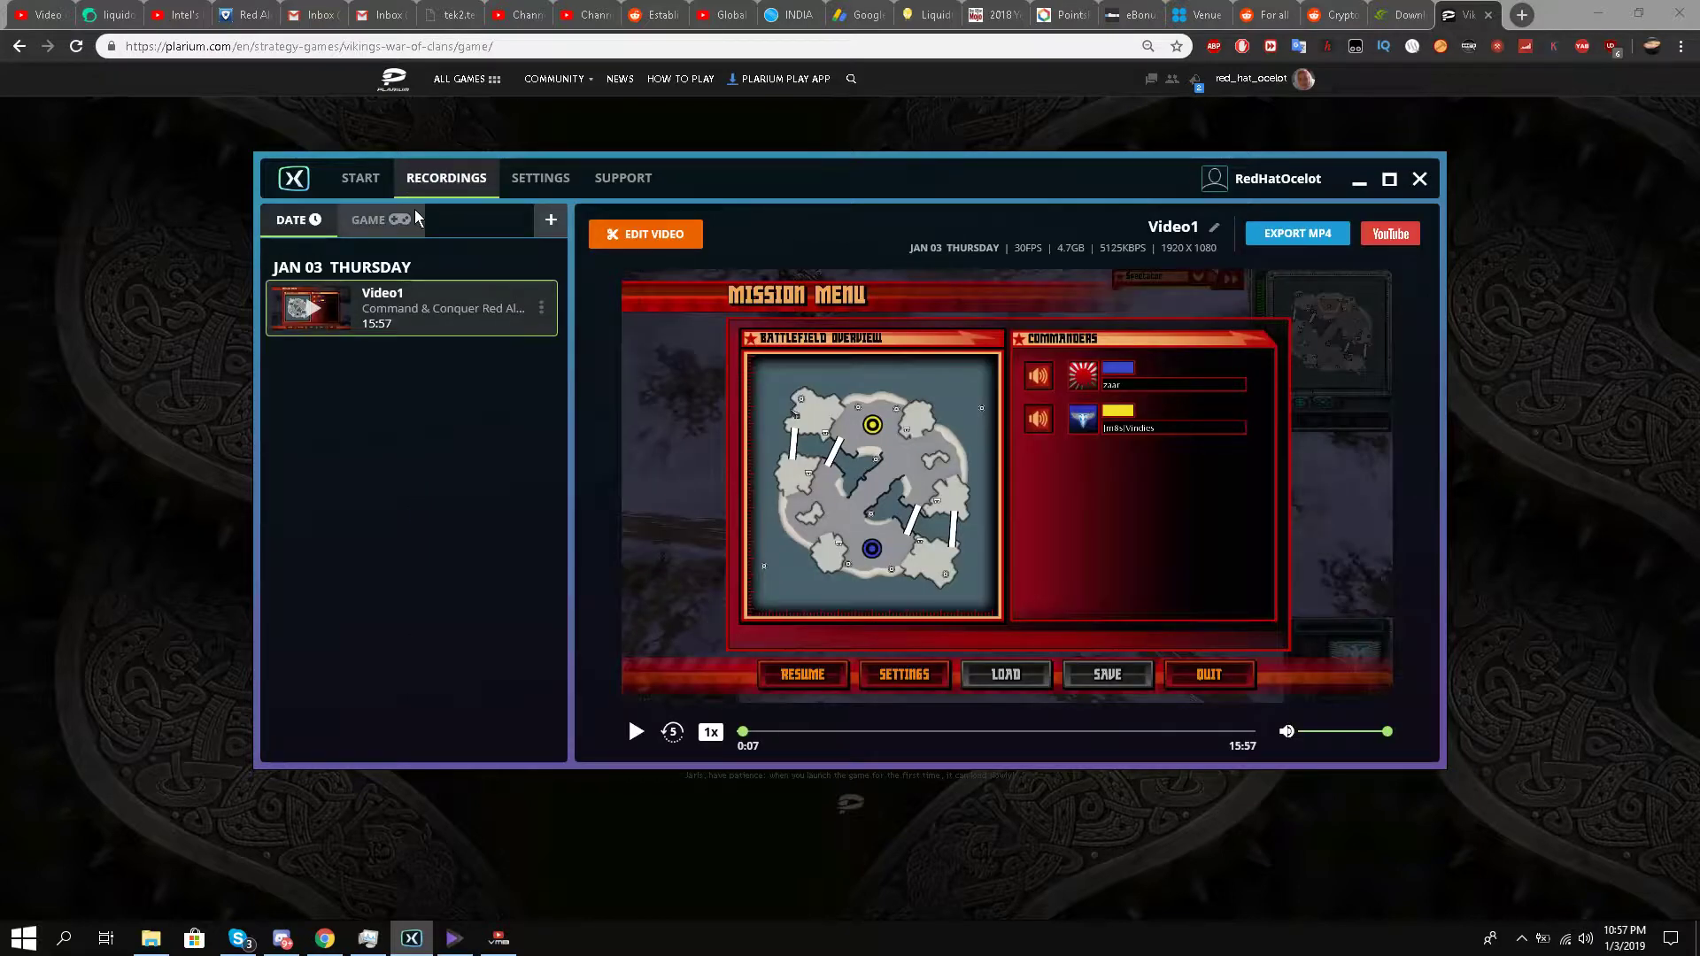
Close the FBX window and dismiss the Unity script error alert on the game page.
left_click(156, 428)
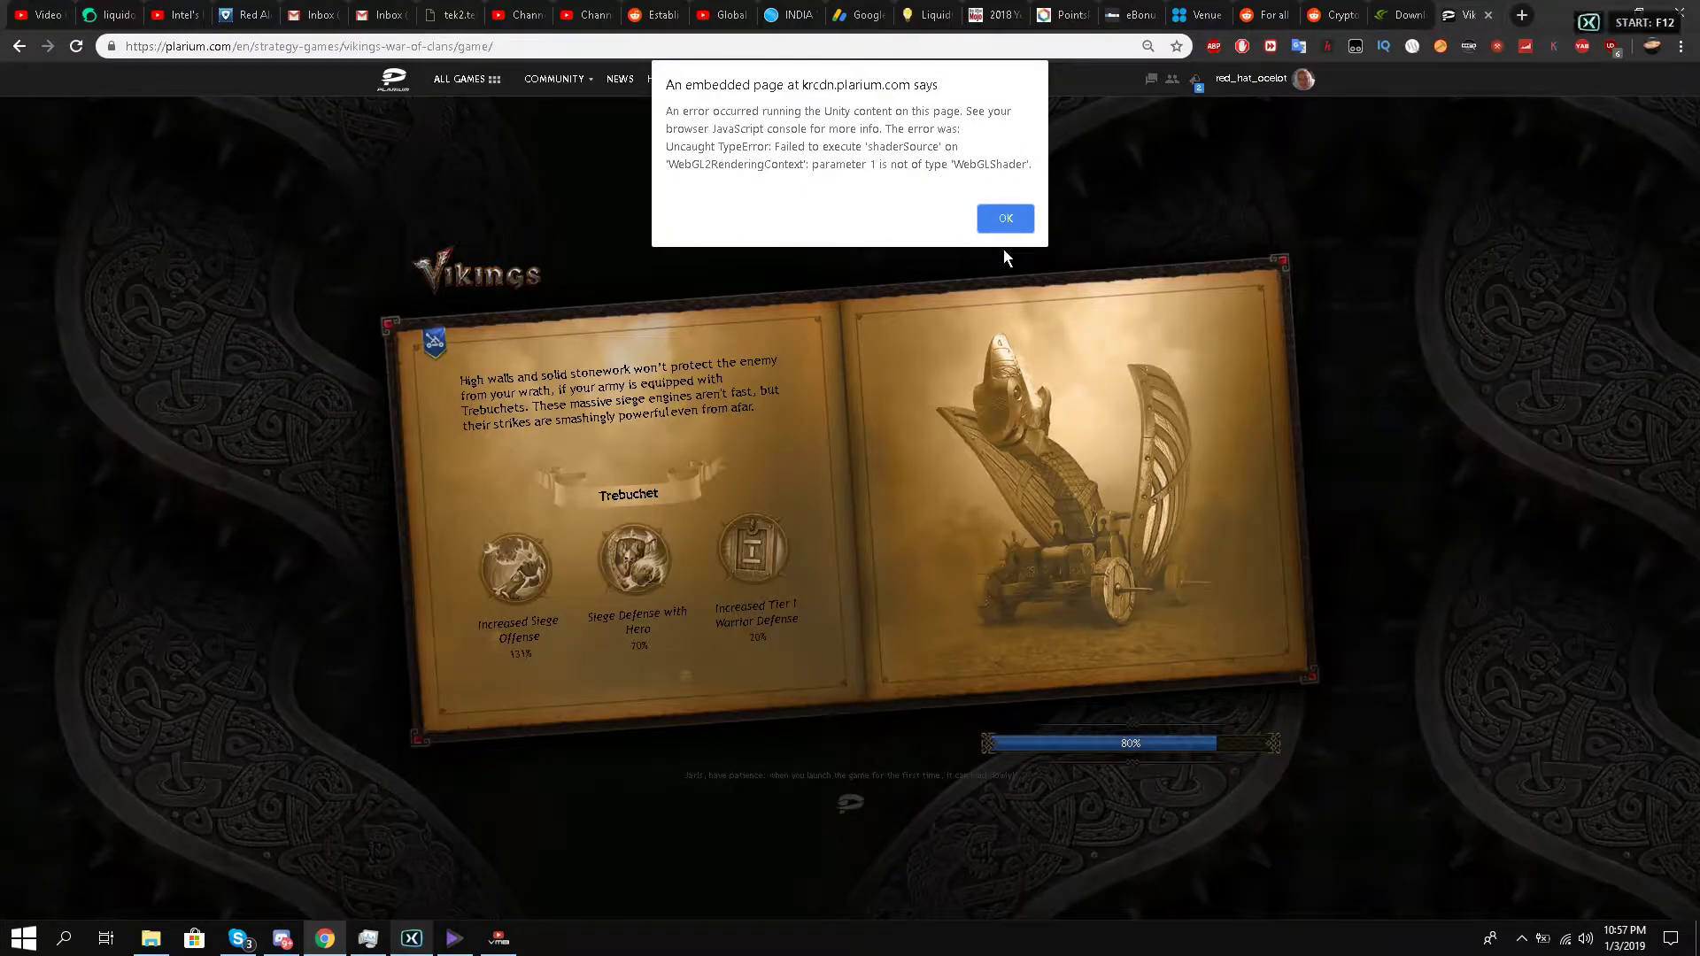
left_click(999, 221)
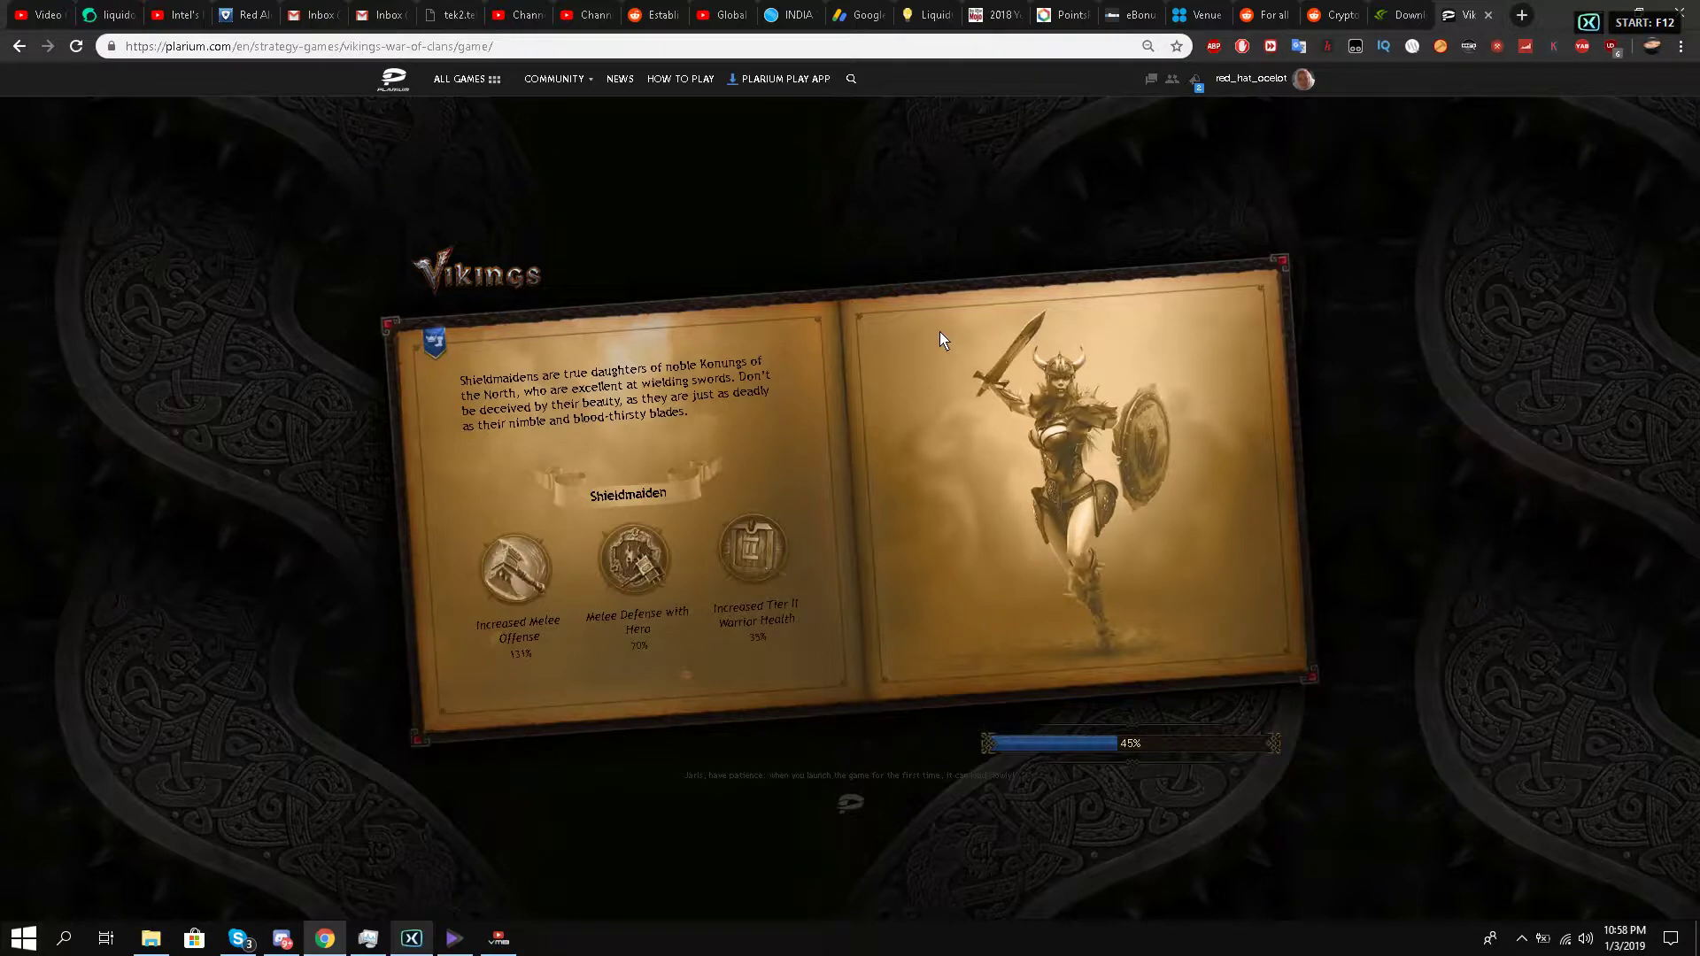
From Chrome's History page, clear cached images and files for All time, then close the settings tab.
left_click(1681, 46)
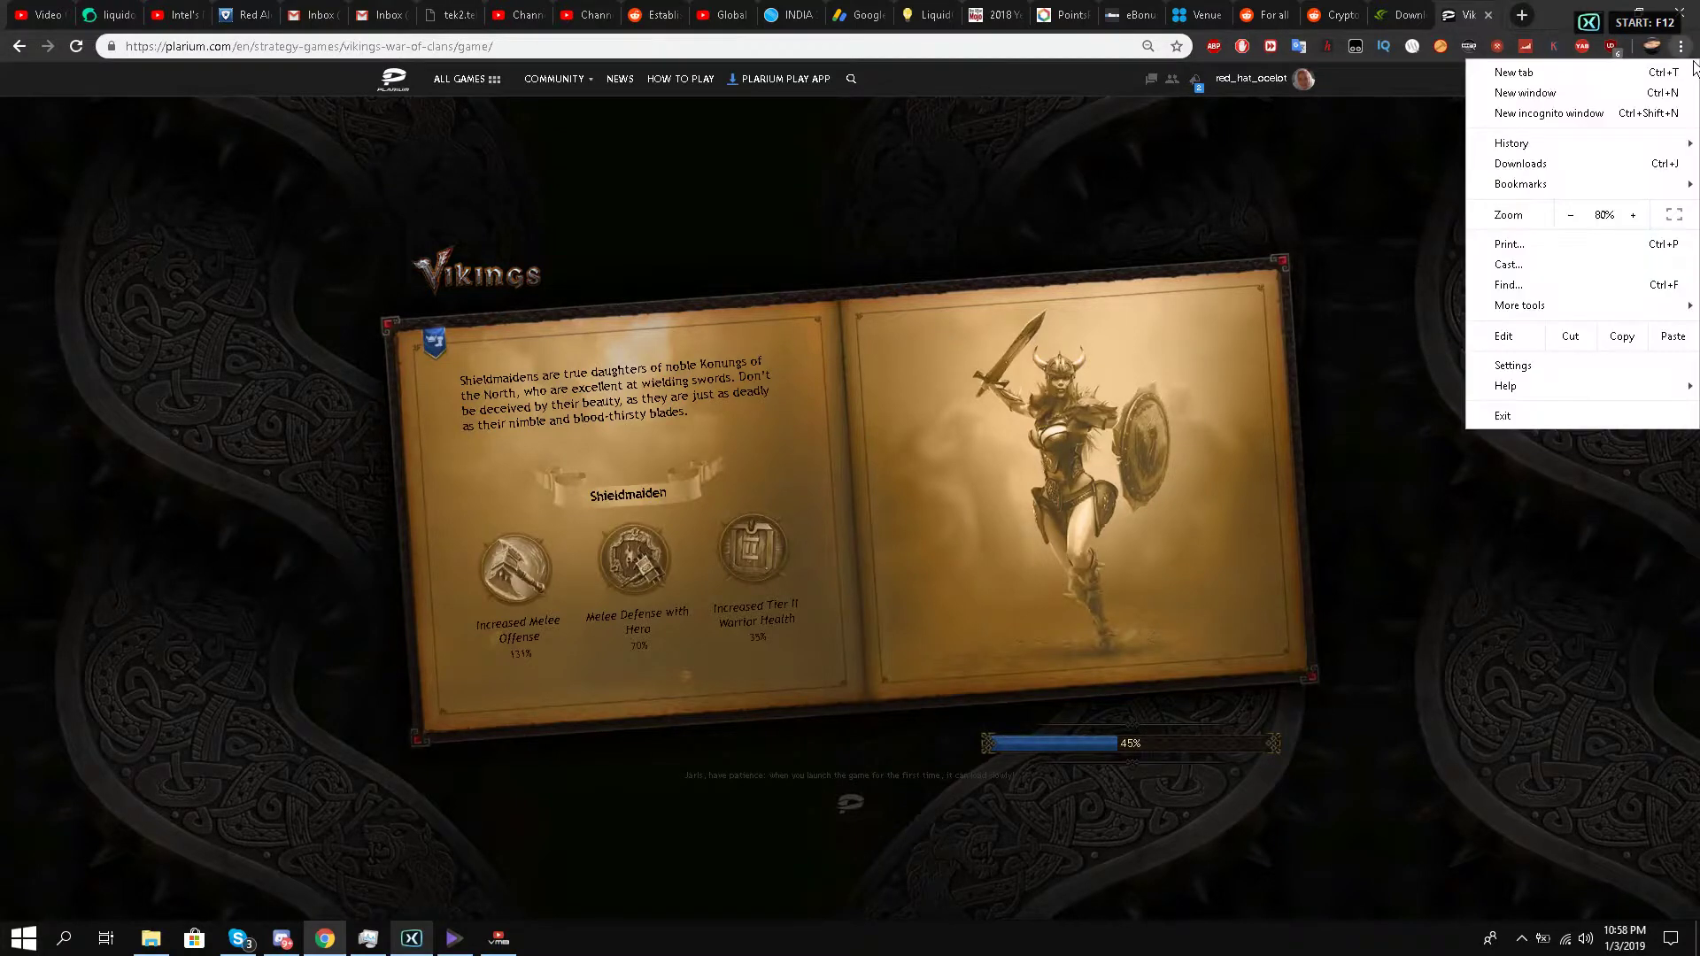
mouse_move(1582, 183)
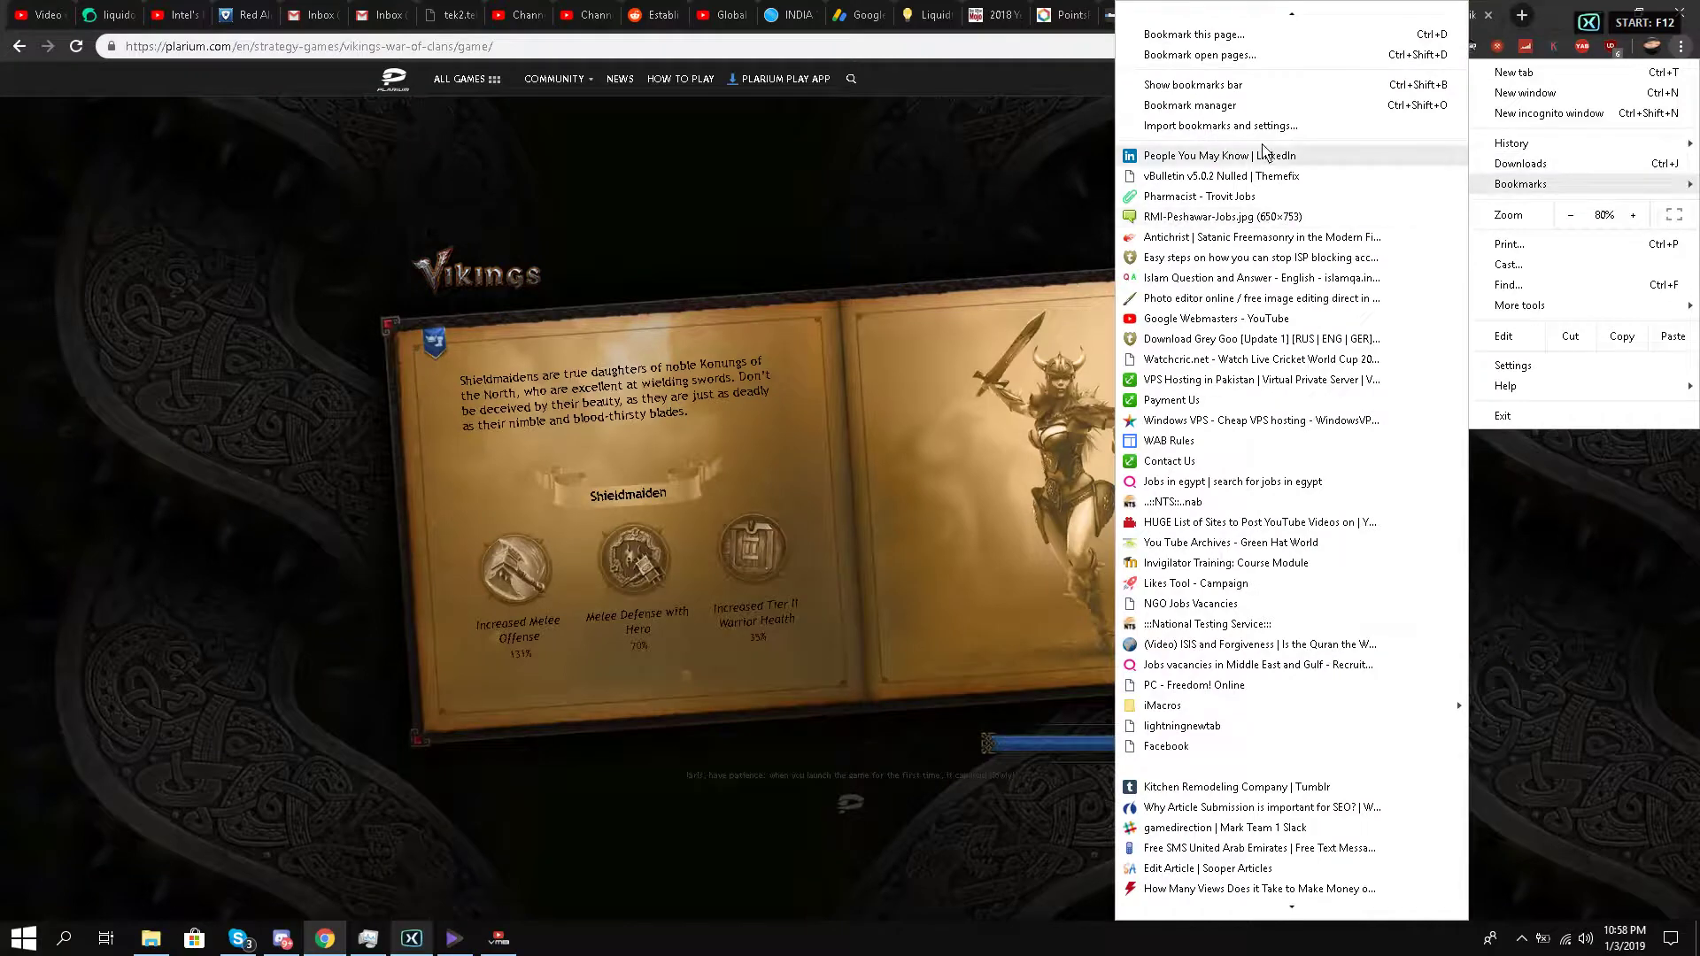
mouse_move(1680, 143)
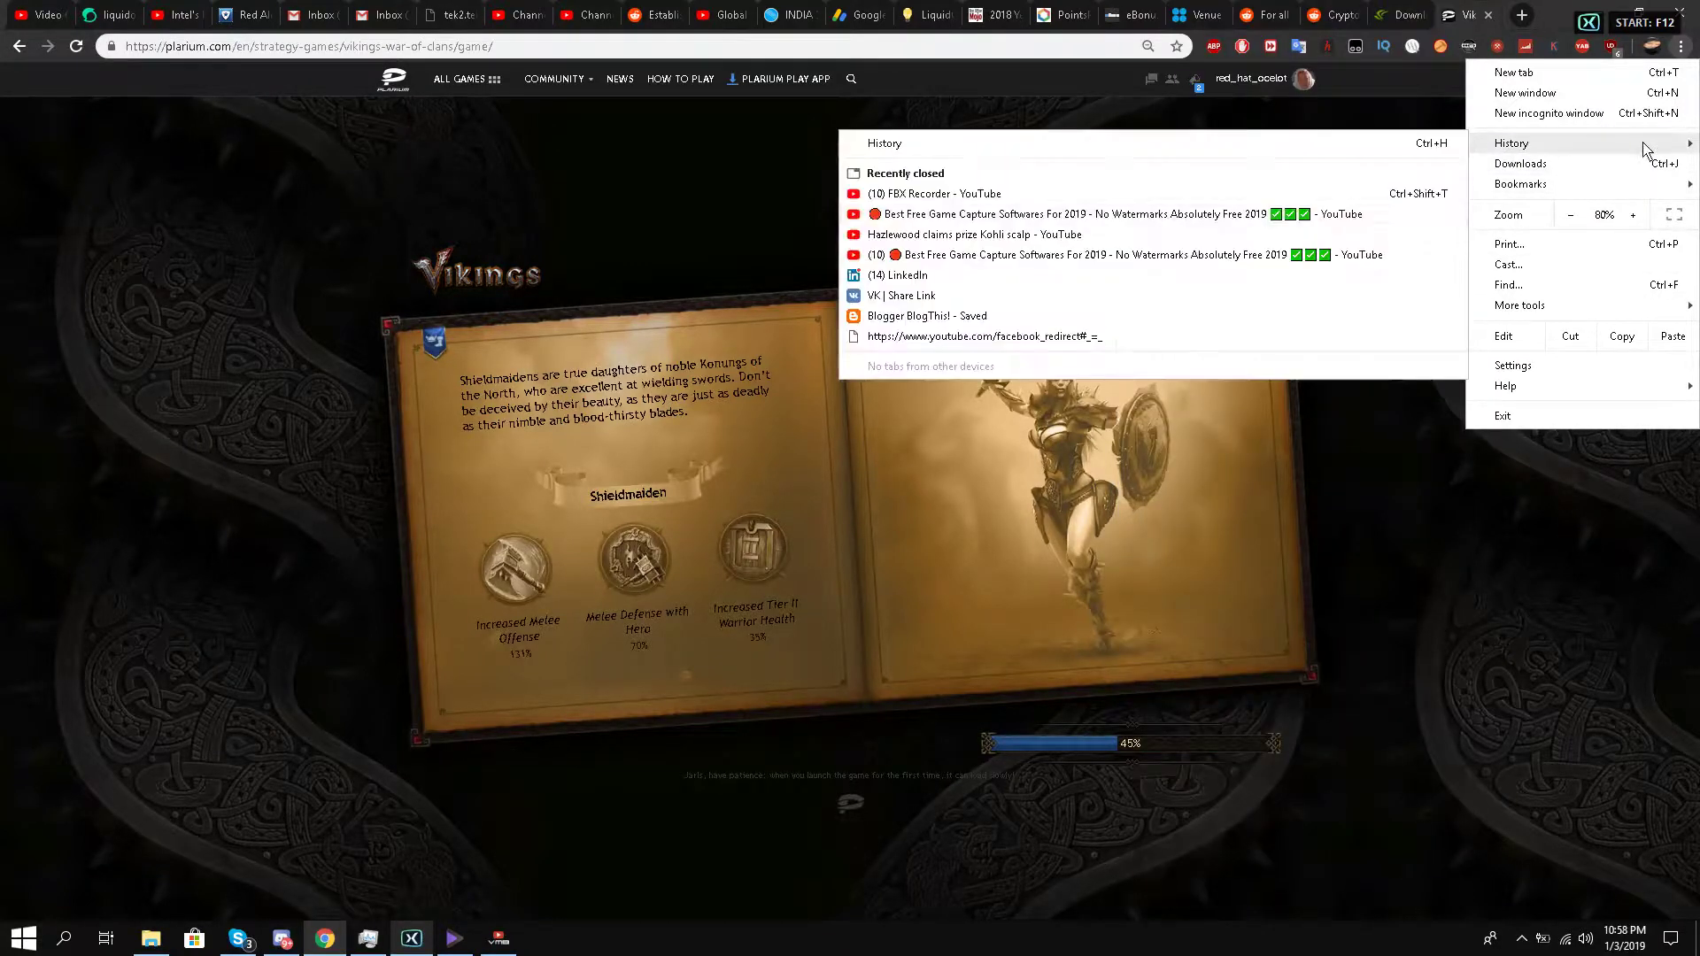
left_click(1108, 144)
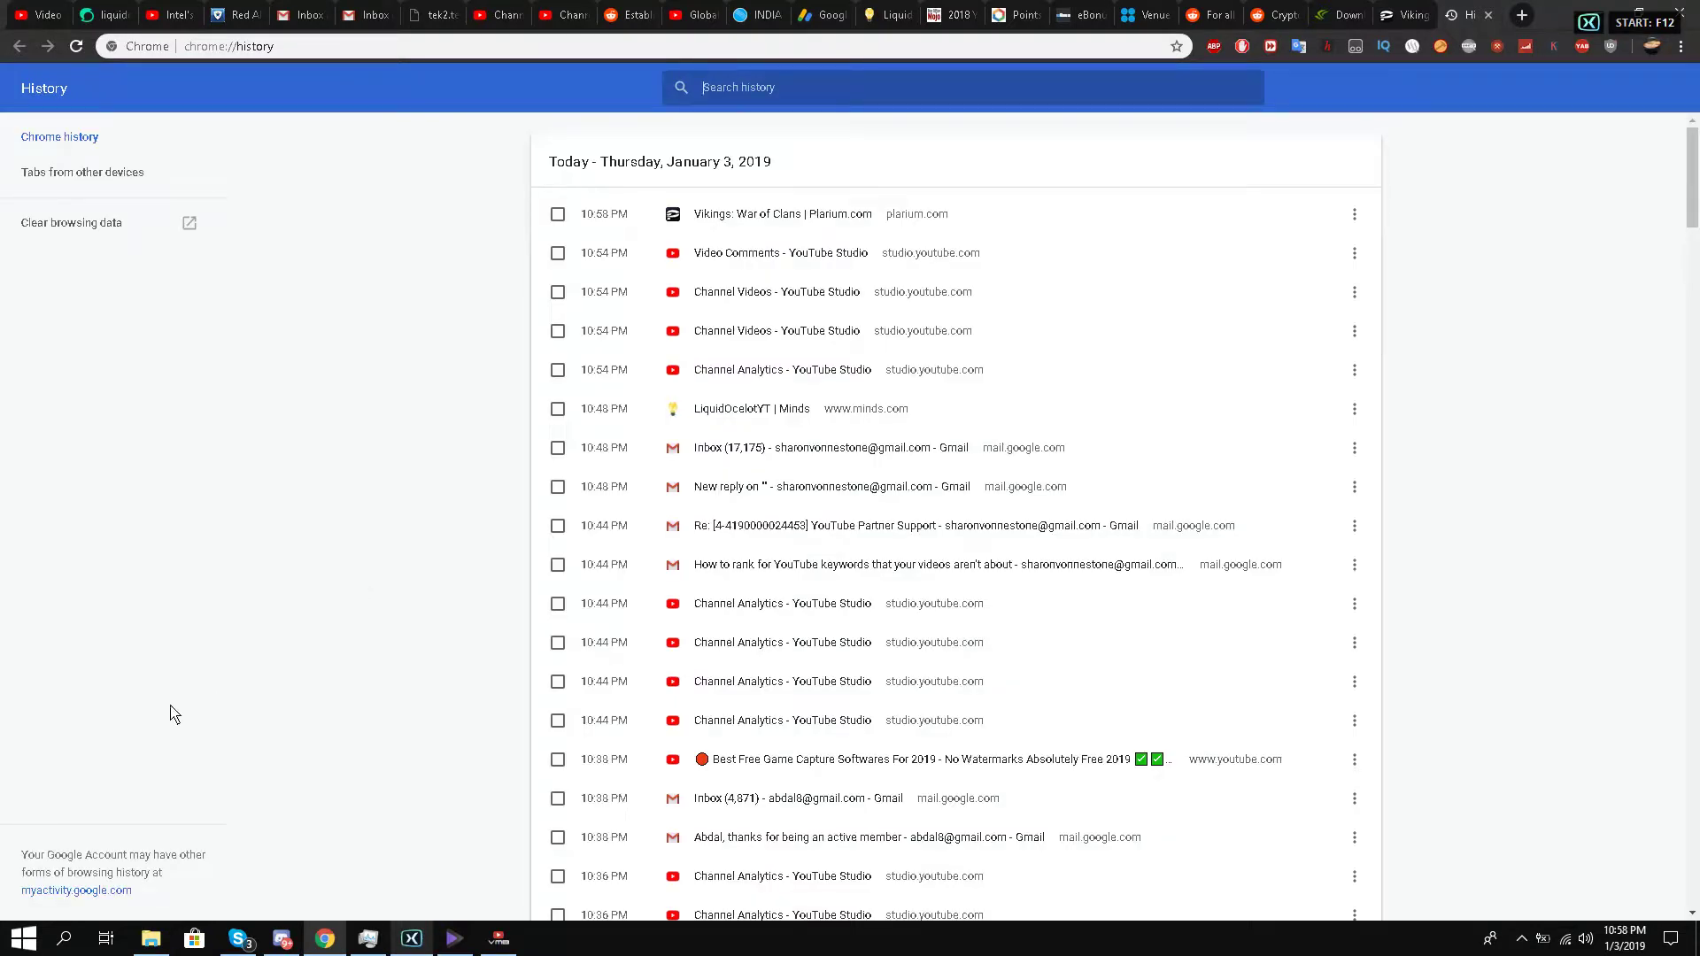
left_click(106, 222)
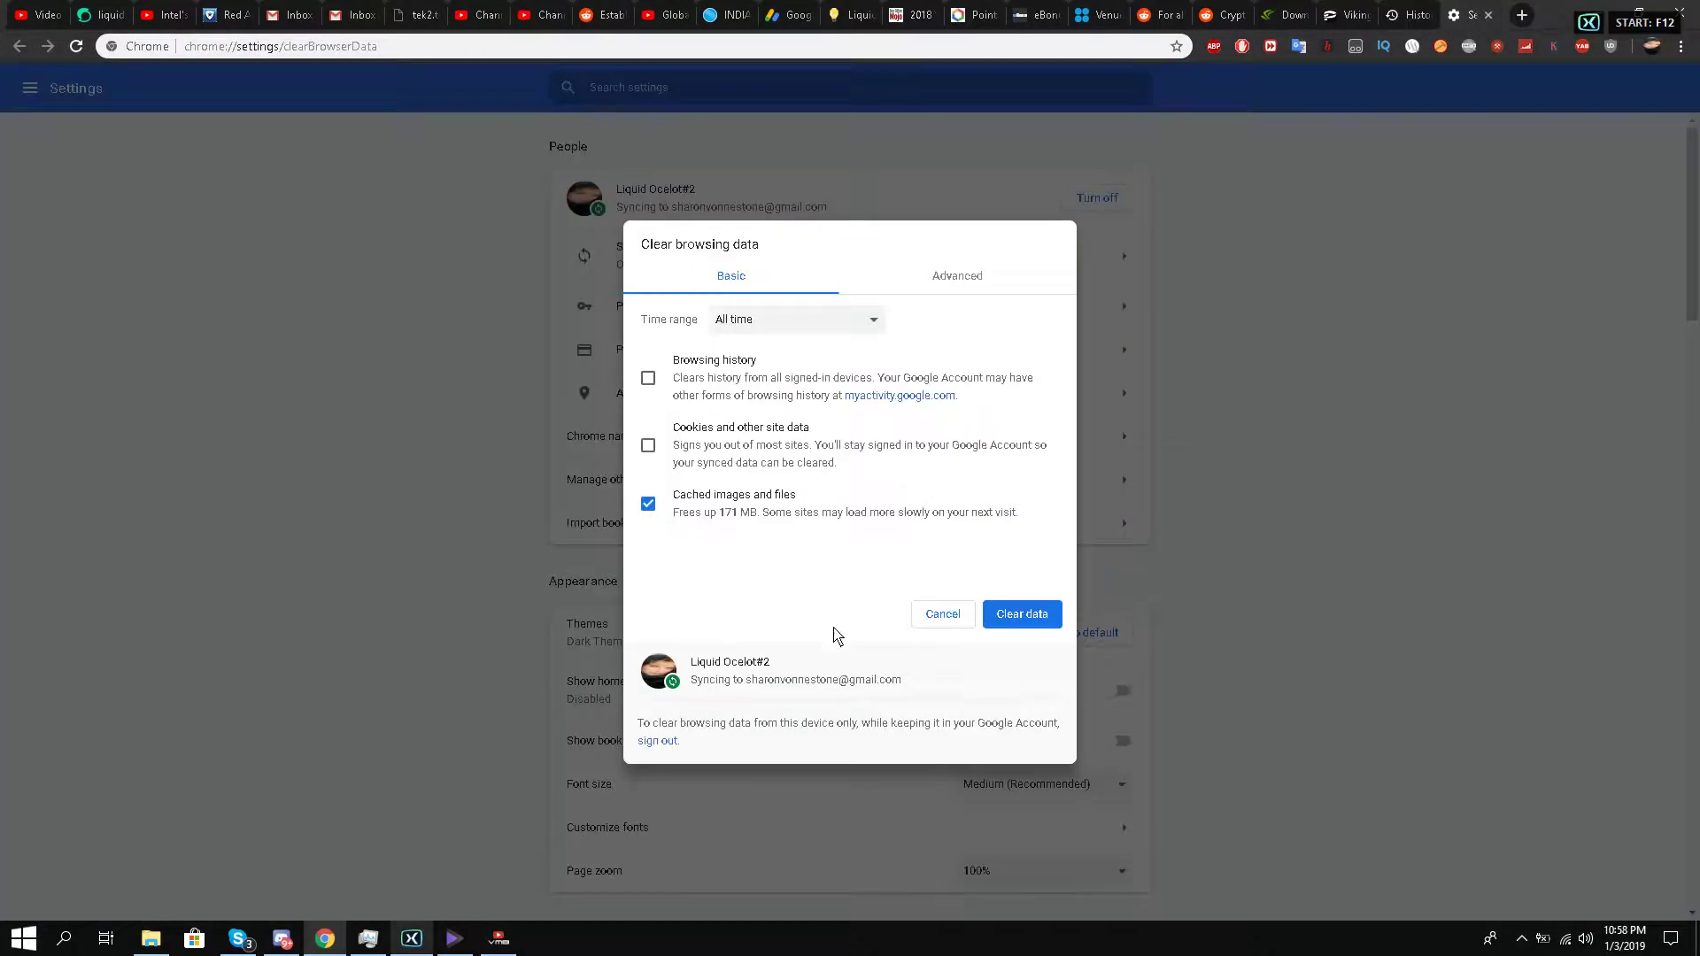
left_click(1034, 623)
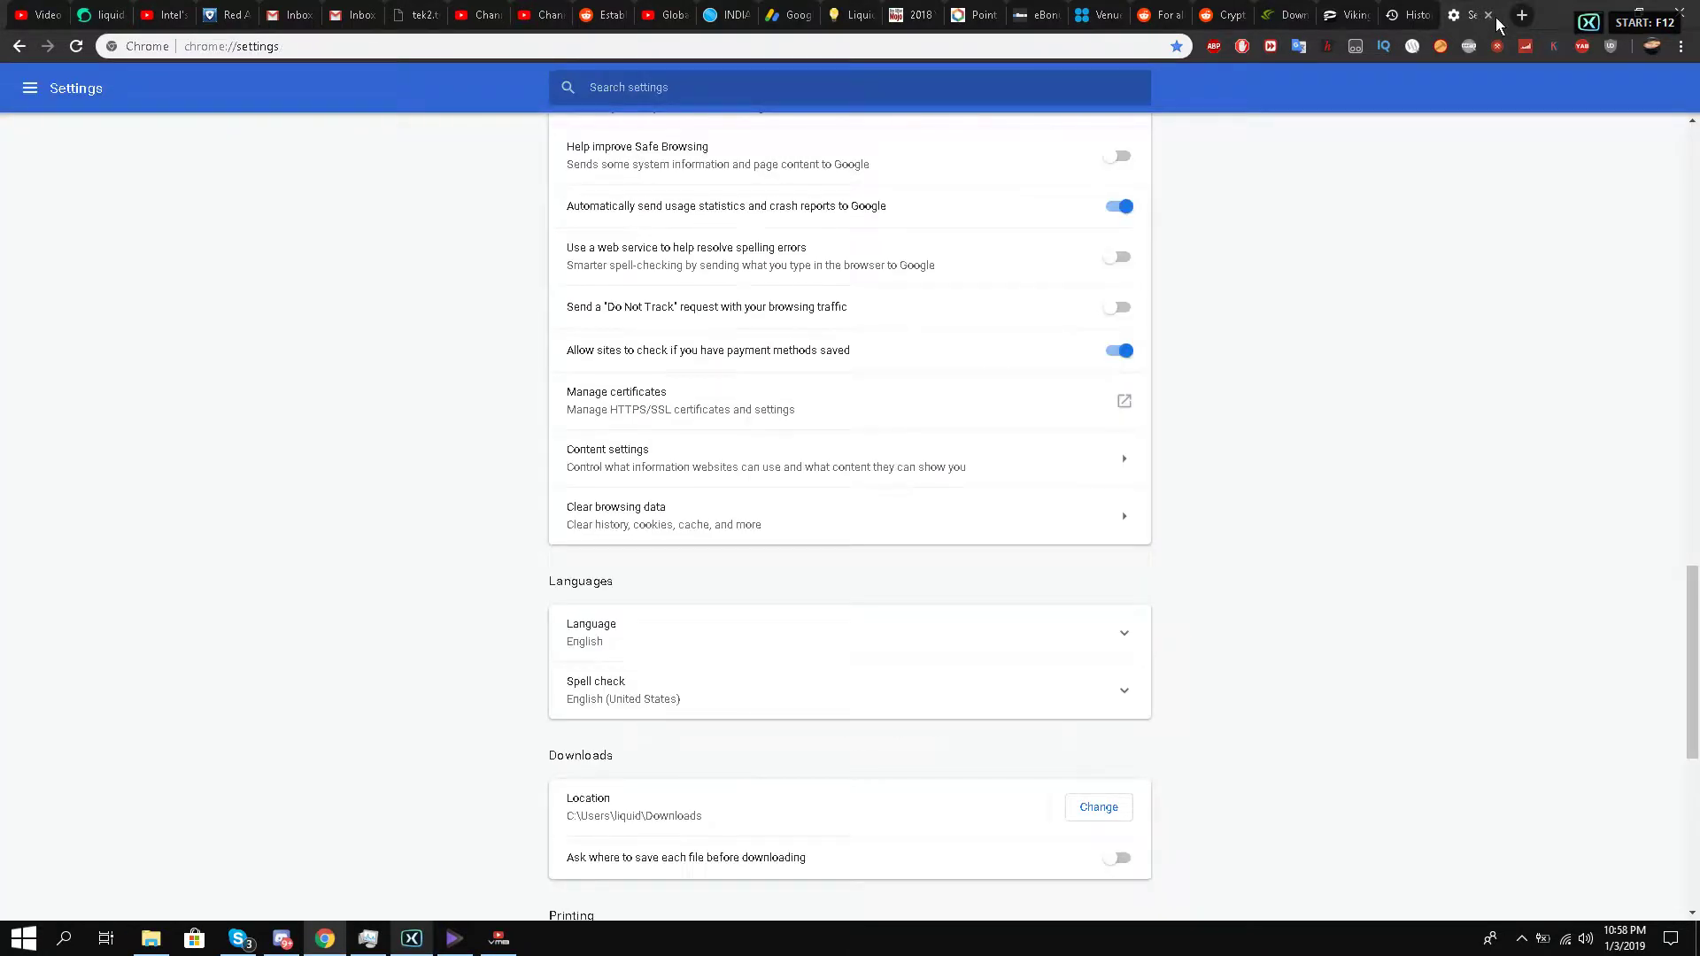
left_click(1488, 15)
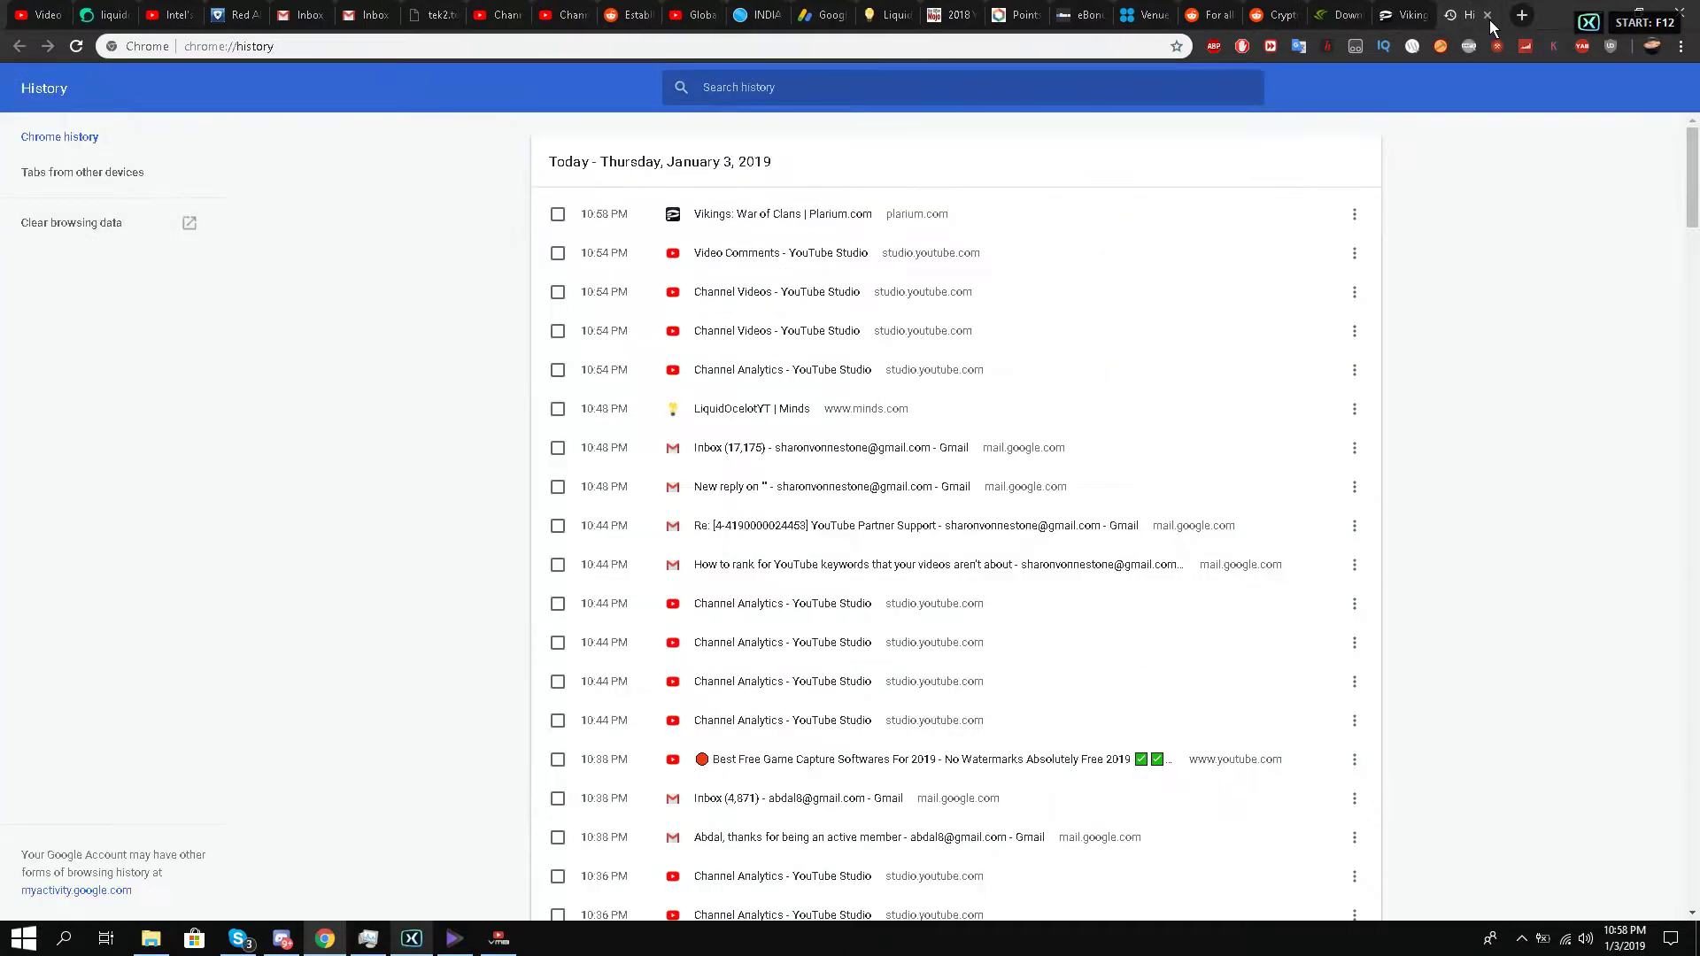
Close the History tab, let the game load, and dismiss the Lucrative offer popup.
left_click(1489, 15)
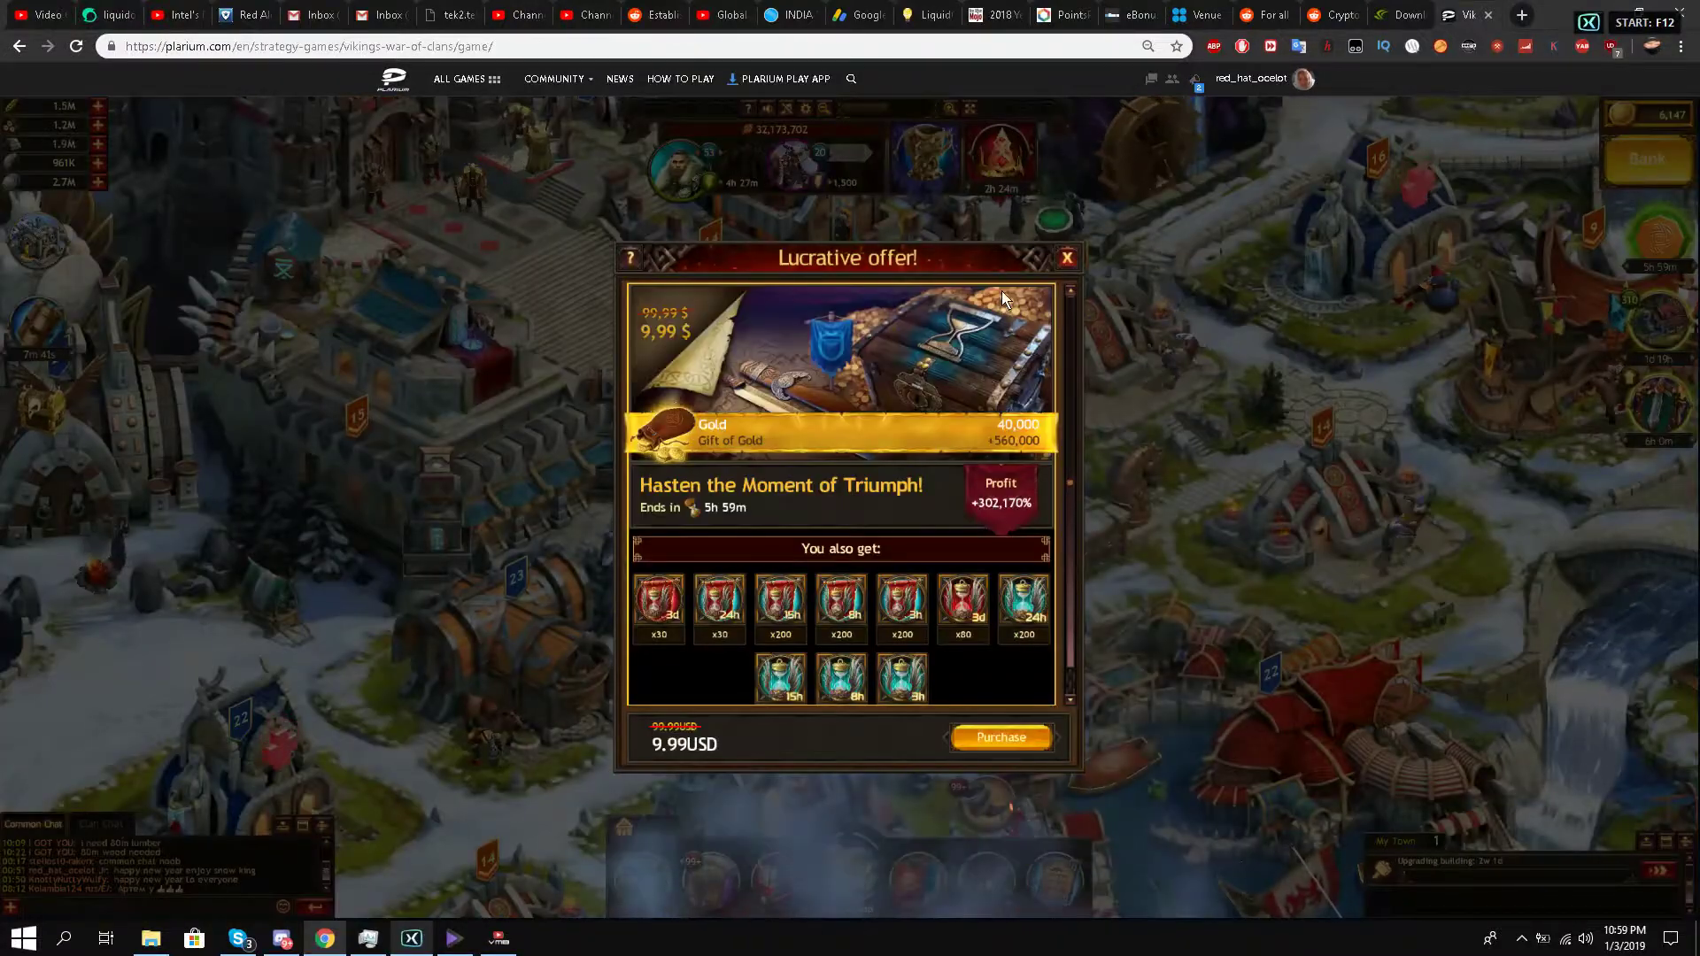
left_click(1067, 259)
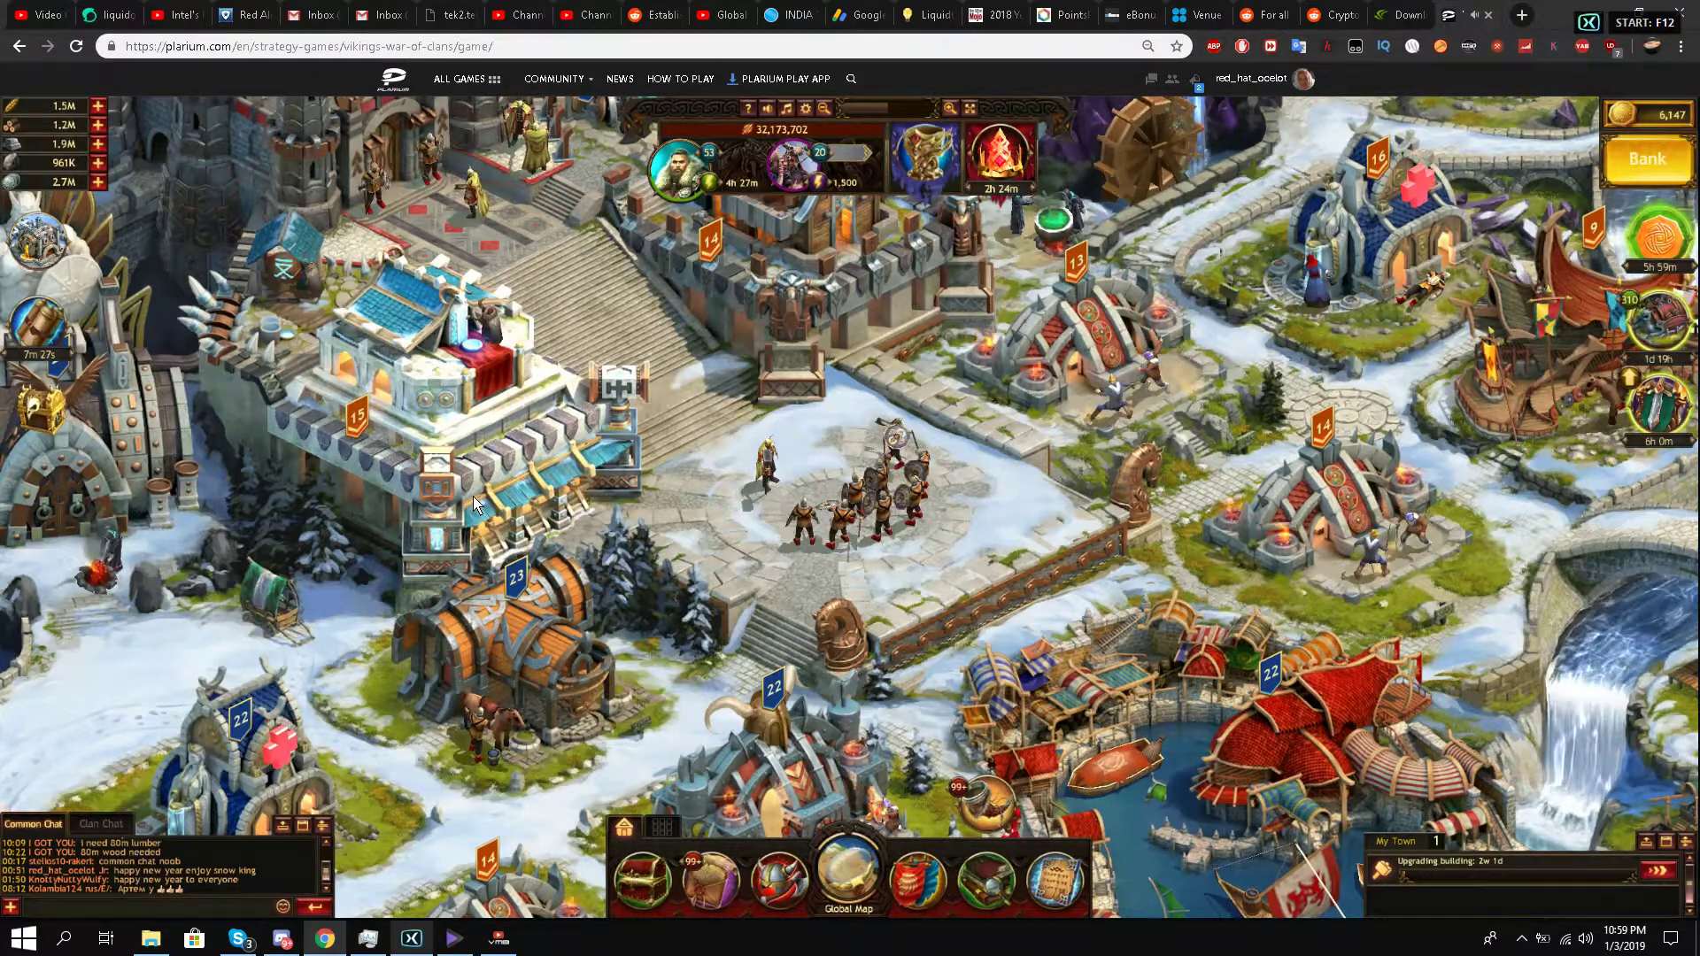
Record with F12 while closing DevTools, opening the Chest of Loki, and claiming its rewards.
key("F12")
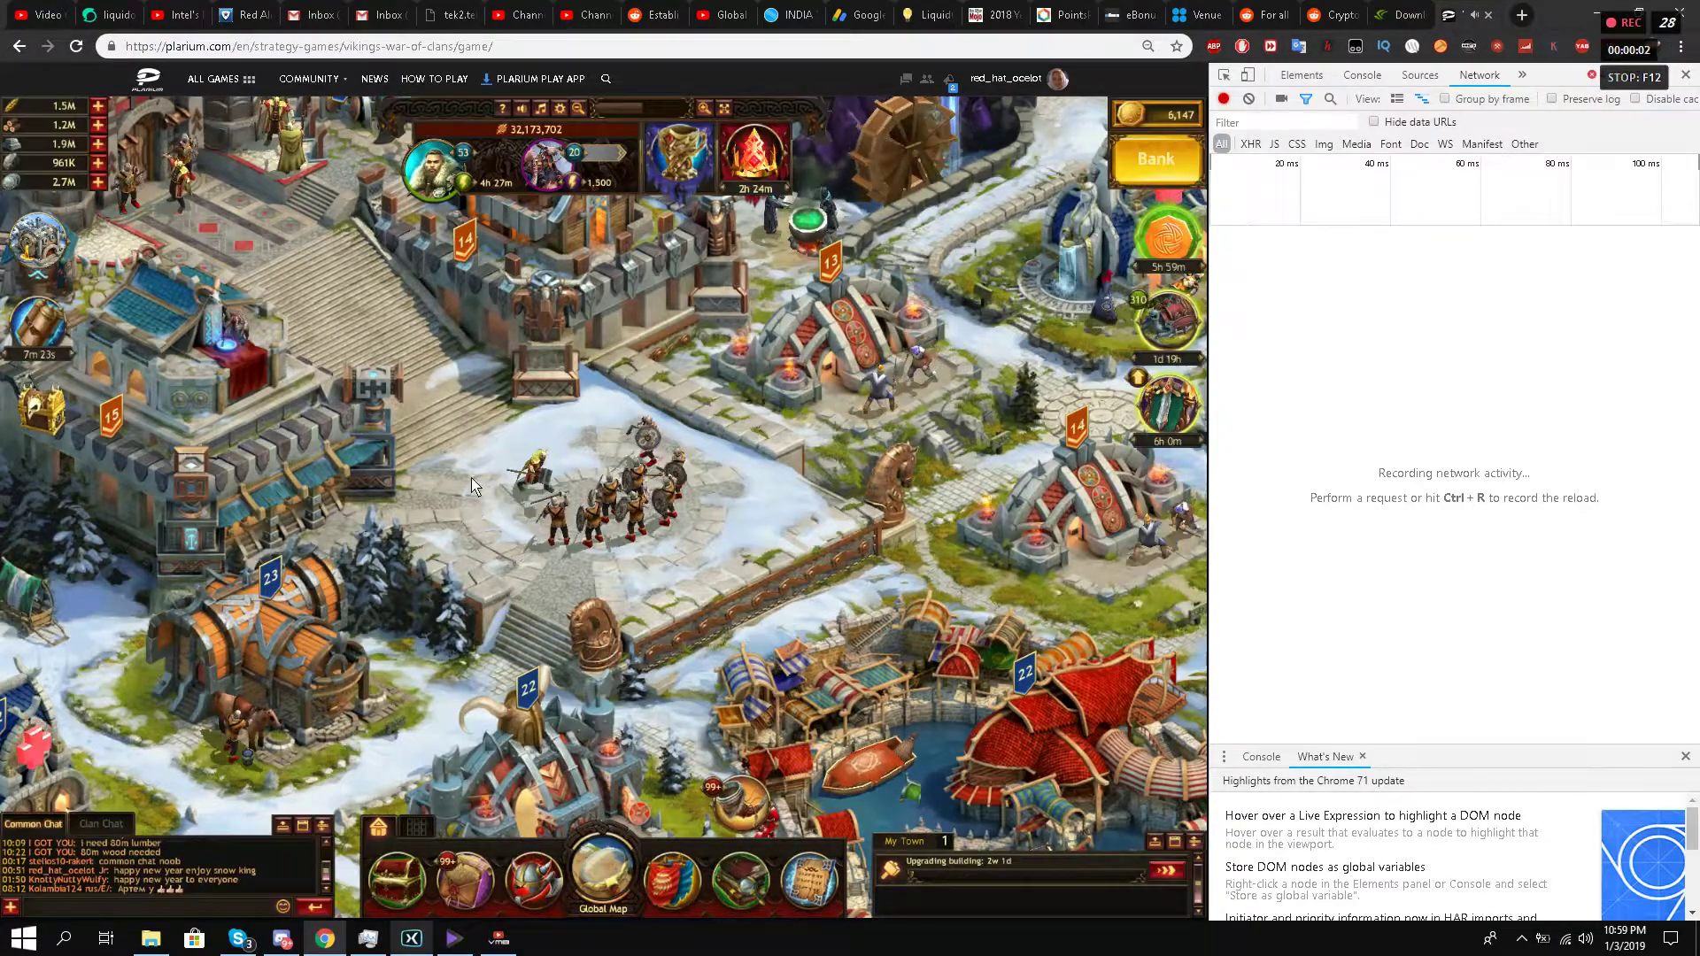
left_click(1687, 77)
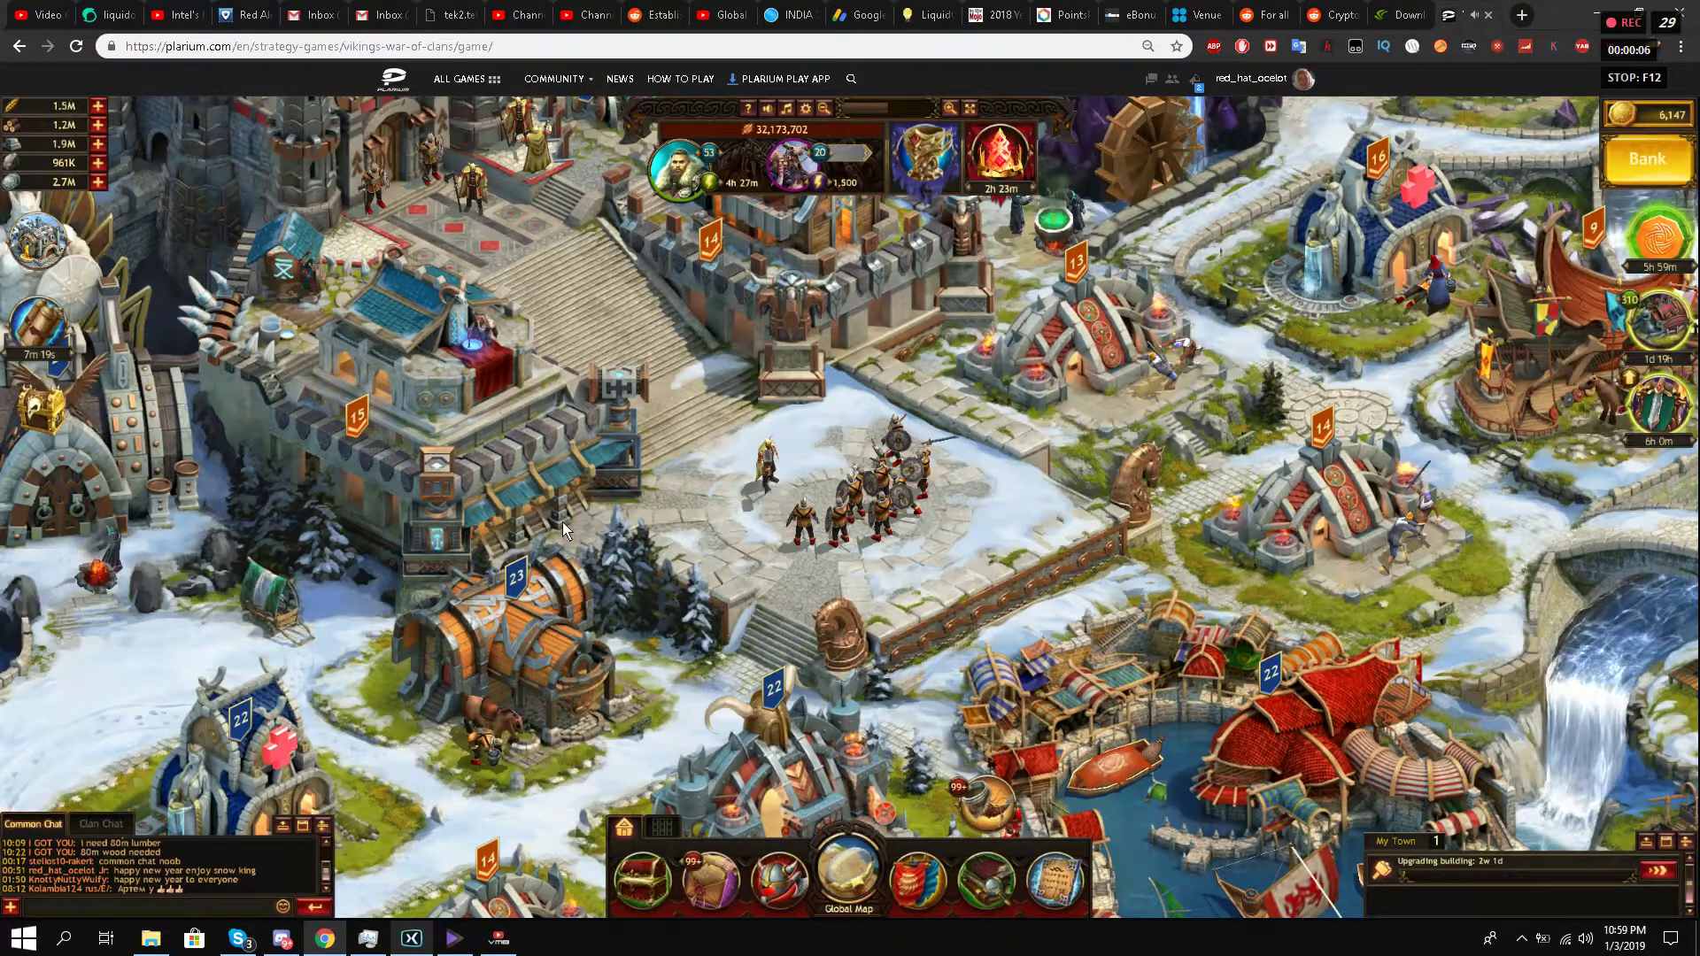
left_click(40, 406)
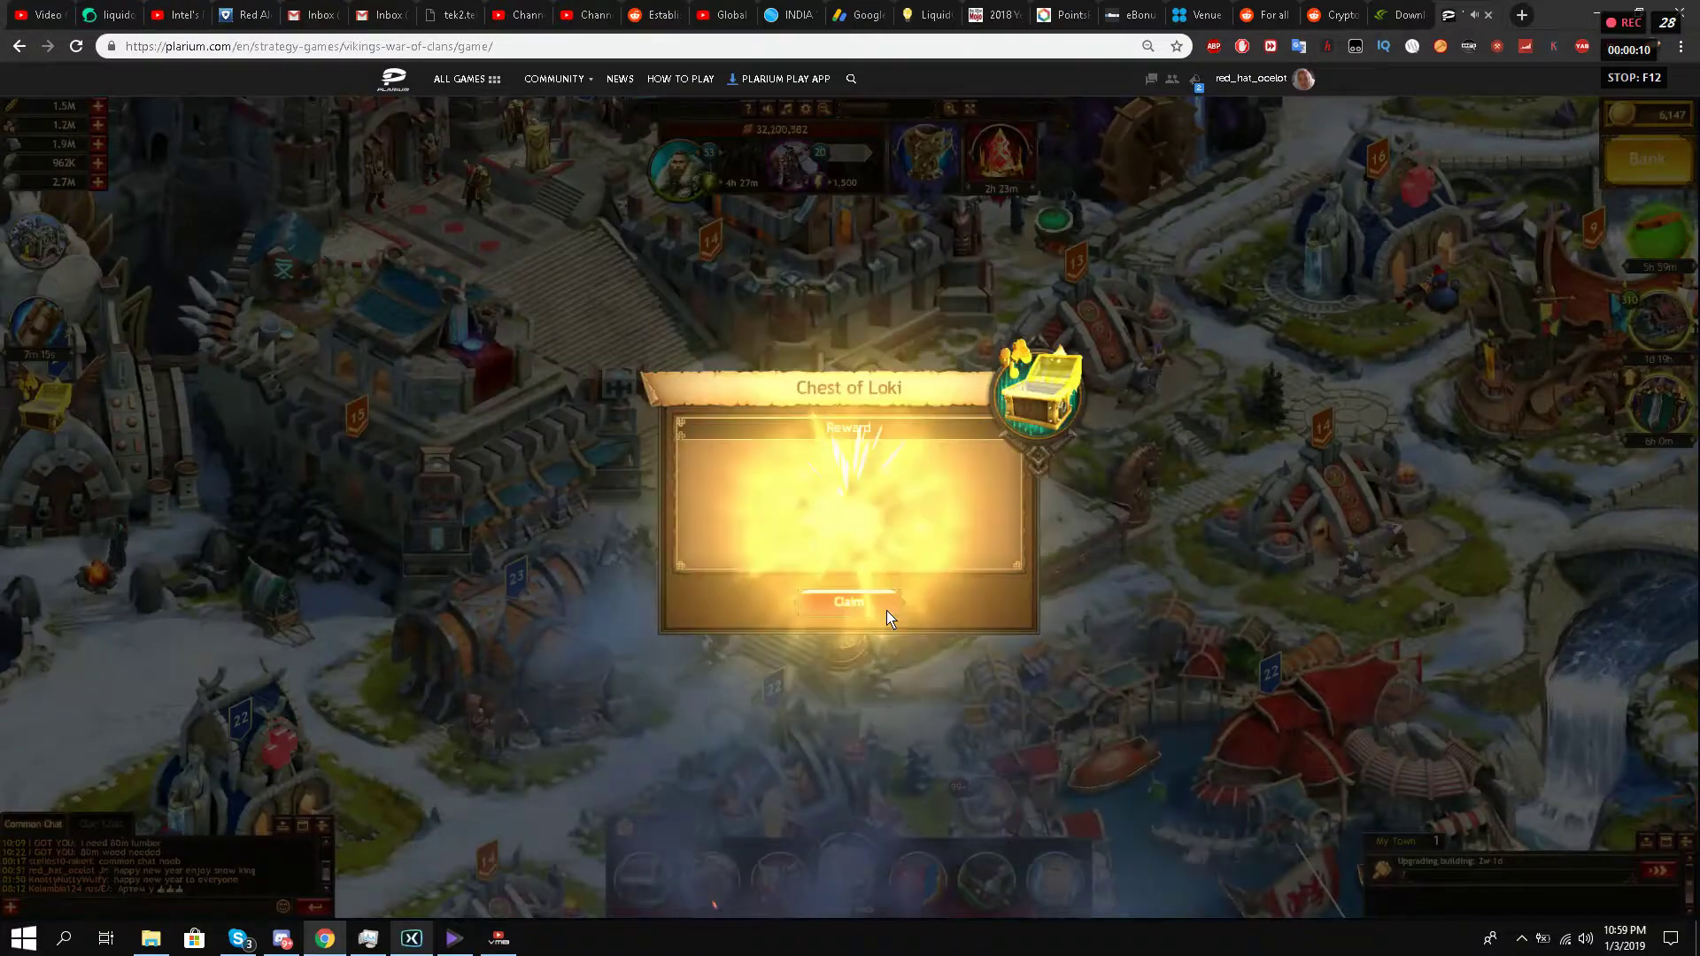
left_click(885, 609)
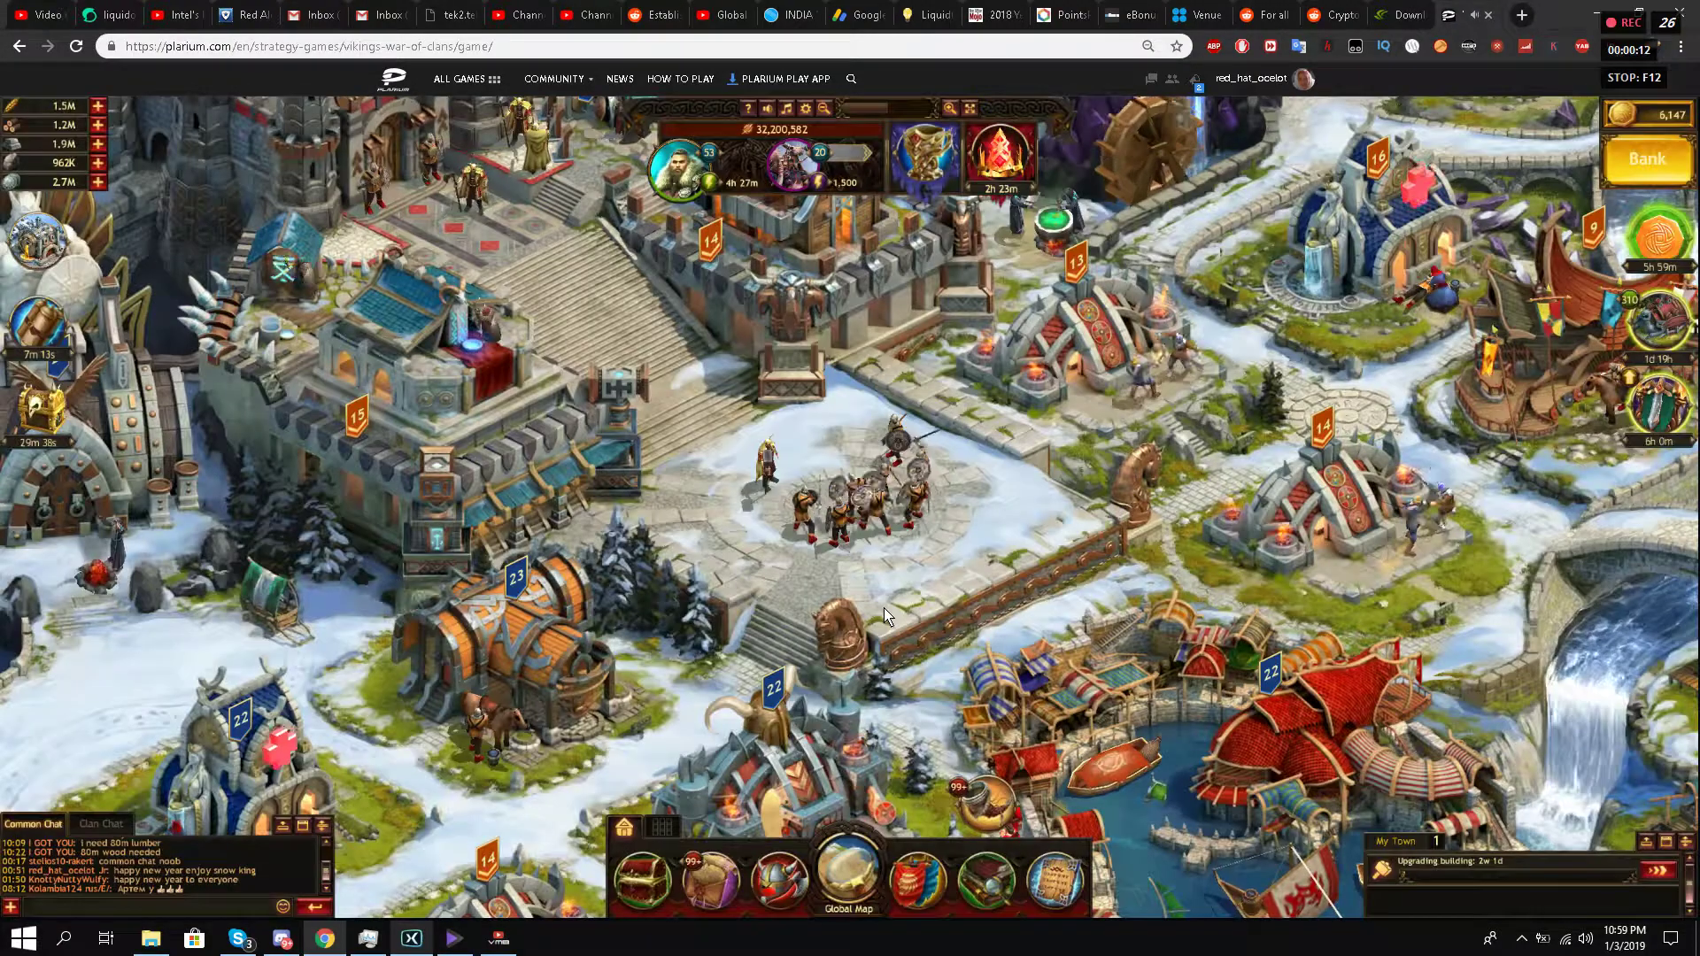